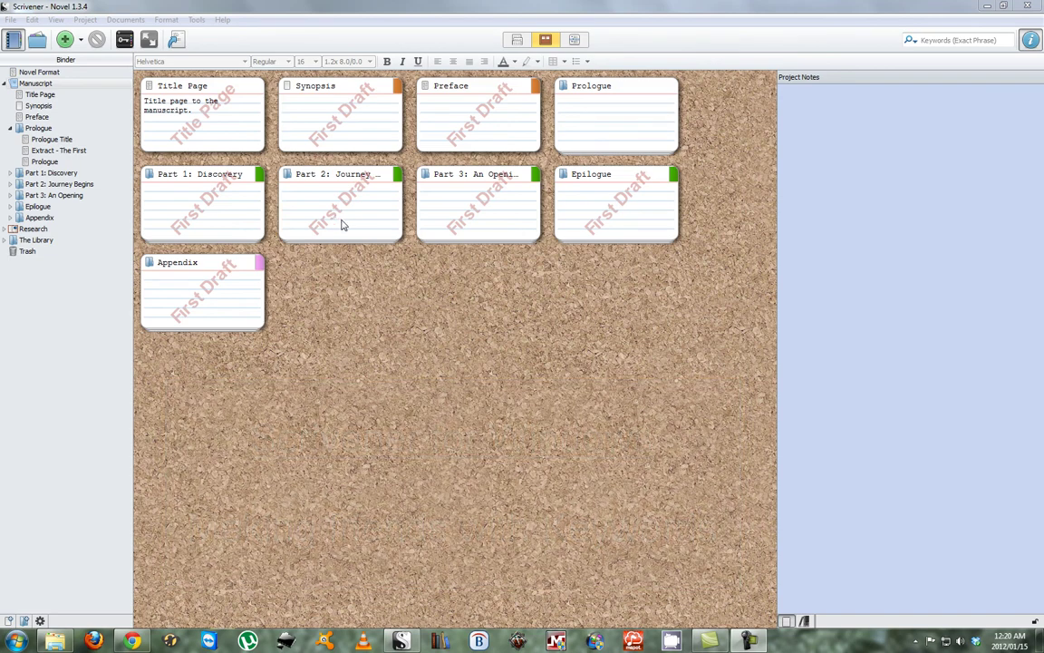
# Switch to Outliner view, expand Parts 1, 2 and 3, and select the Rheeah chapter
pyautogui.click(575, 41)
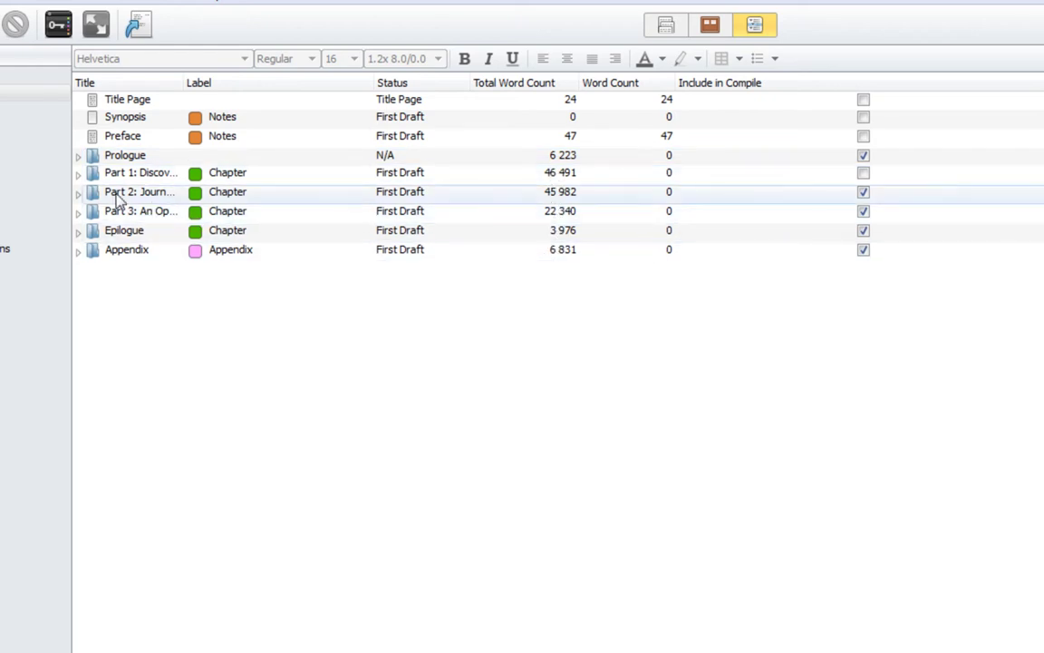
pyautogui.click(78, 175)
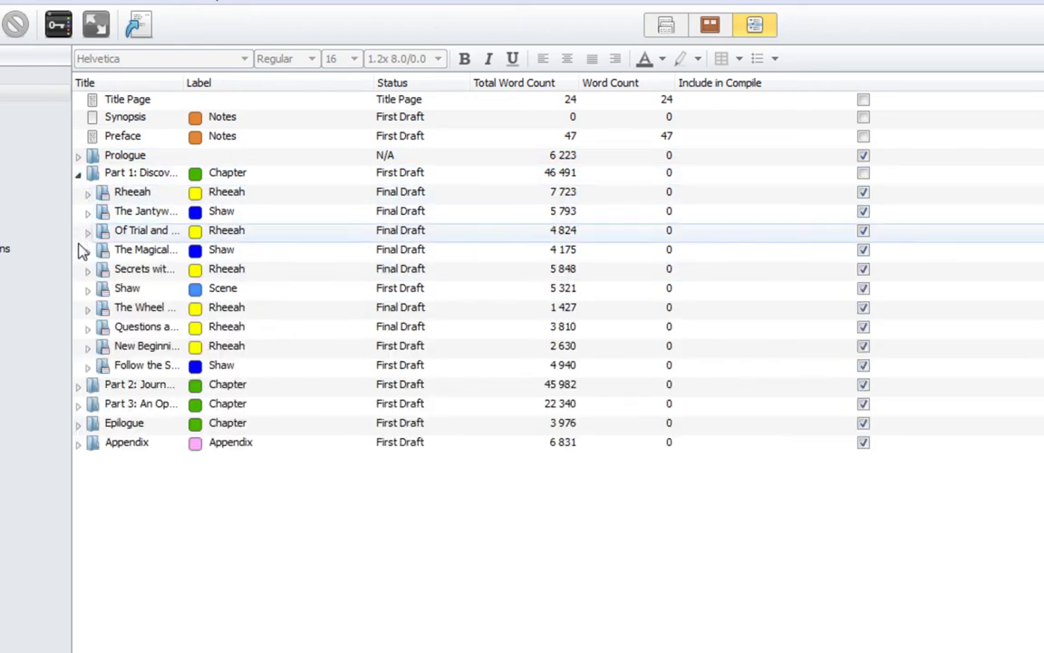
pyautogui.click(77, 385)
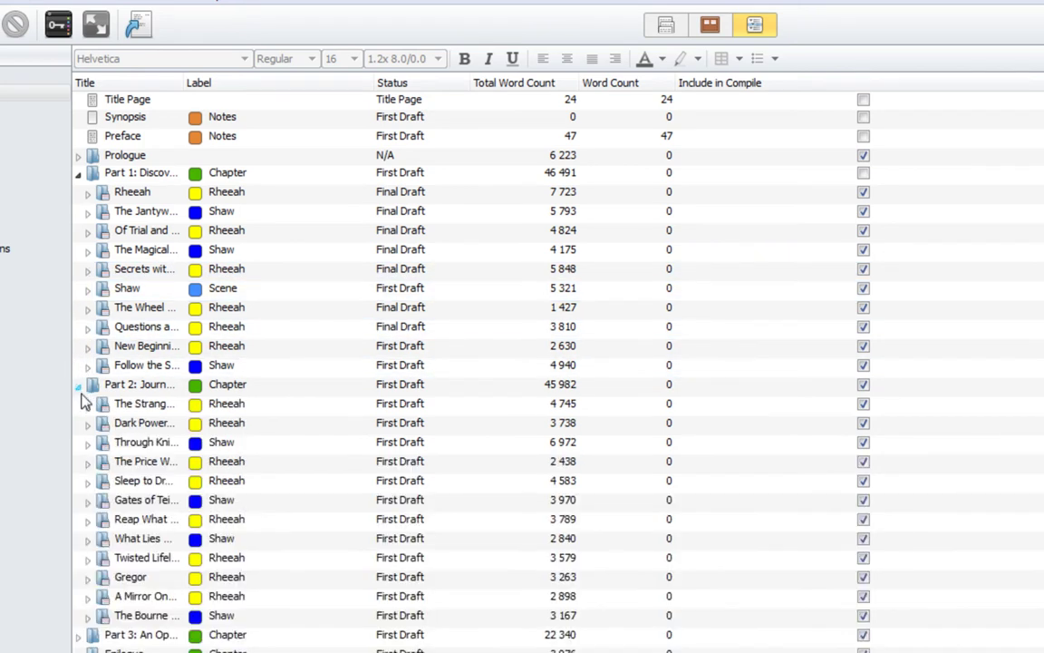
pyautogui.click(79, 635)
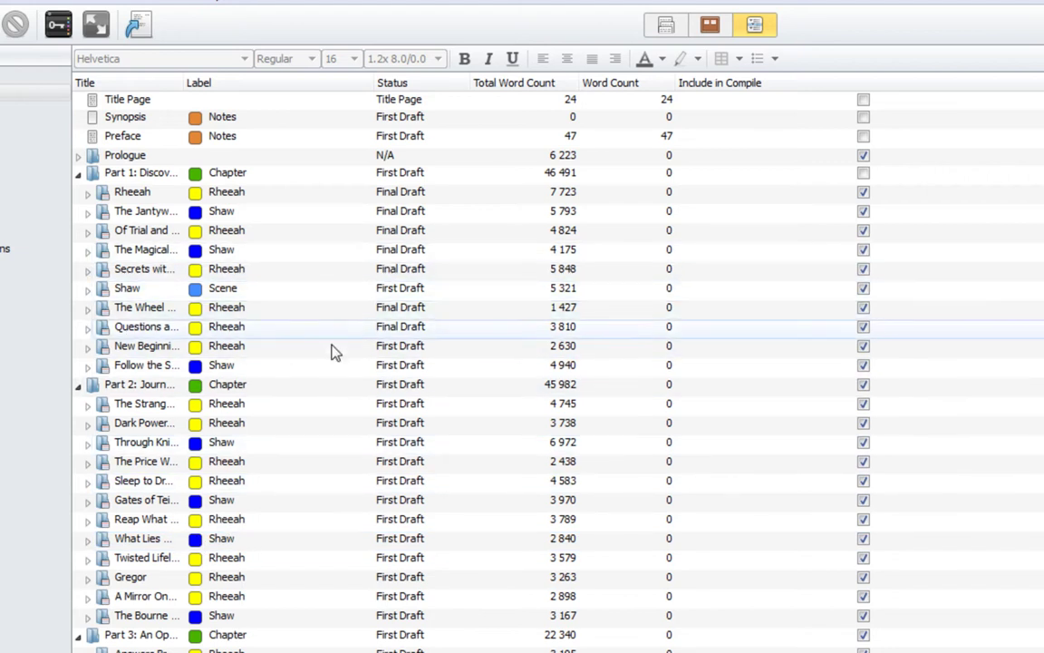
pyautogui.click(125, 194)
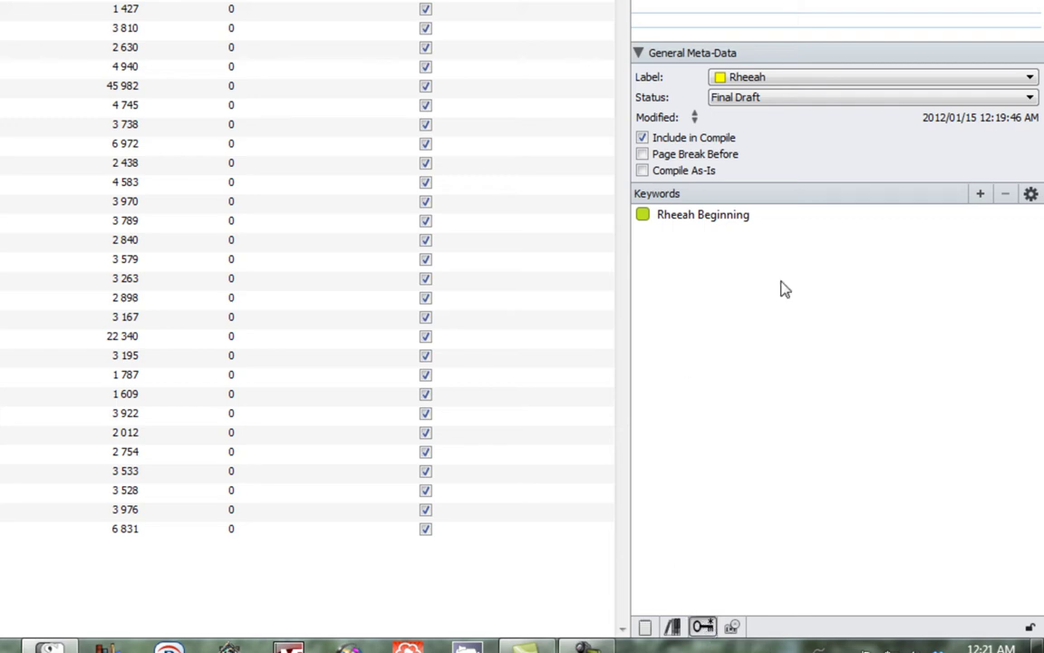
# Show Project Keywords from the inspector's Keywords gear menu
pyautogui.click(1031, 196)
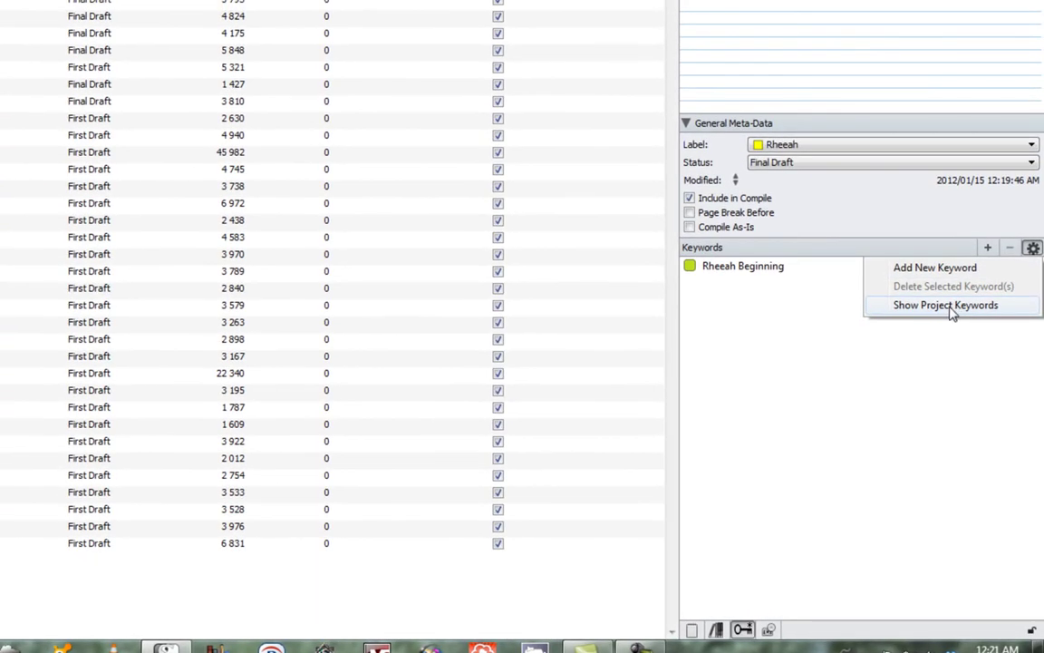
pyautogui.click(947, 306)
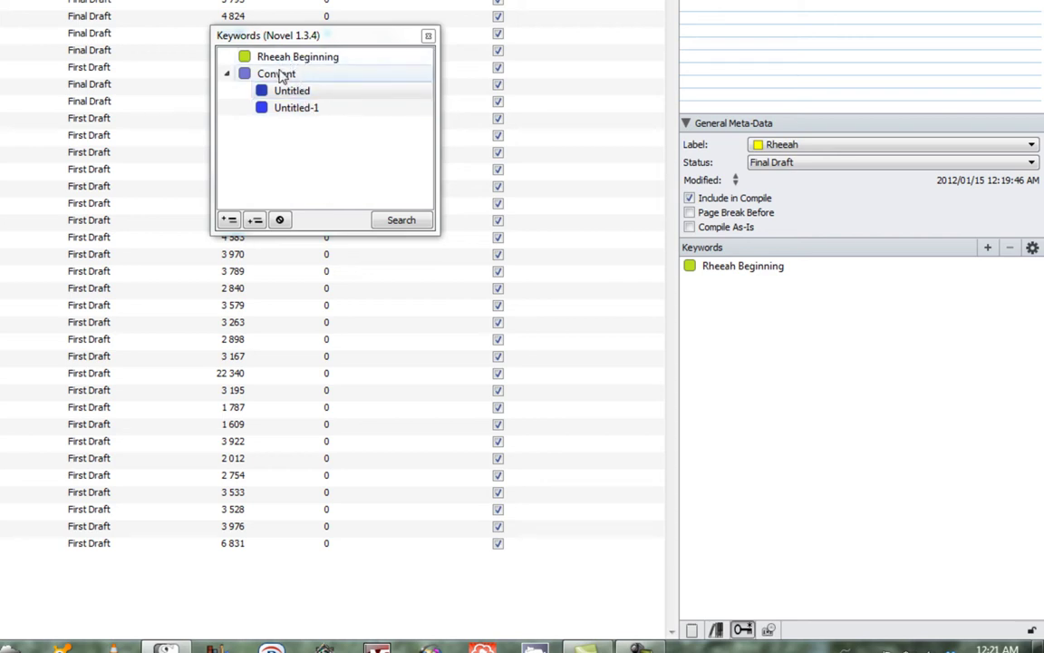
# Close the keyword list and add the keyword Novel to the Rheeah document
pyautogui.click(429, 38)
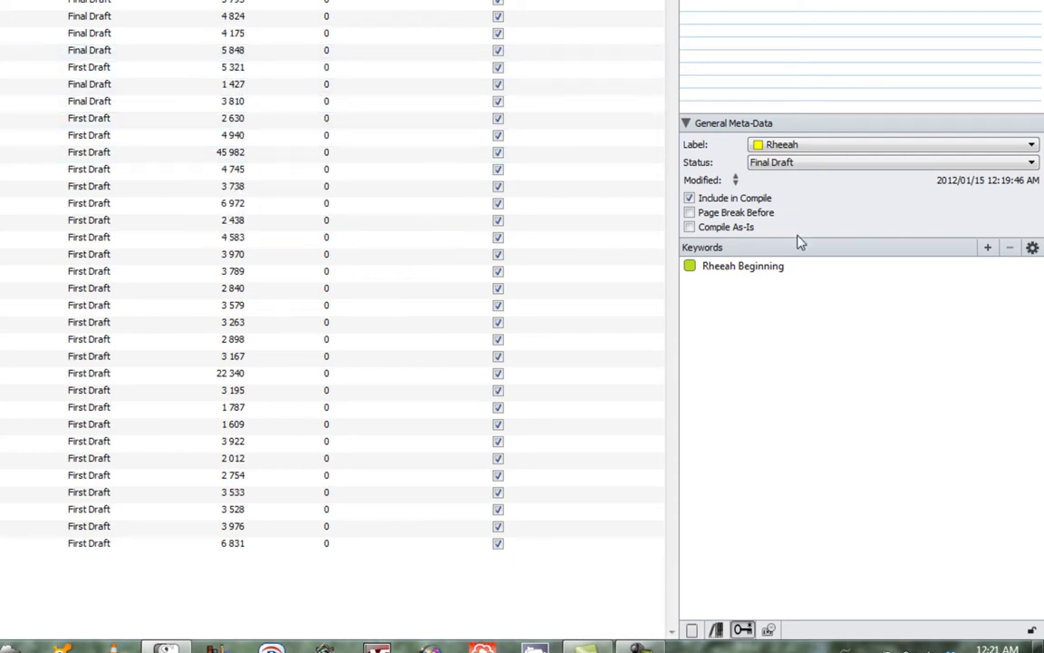
pyautogui.click(989, 249)
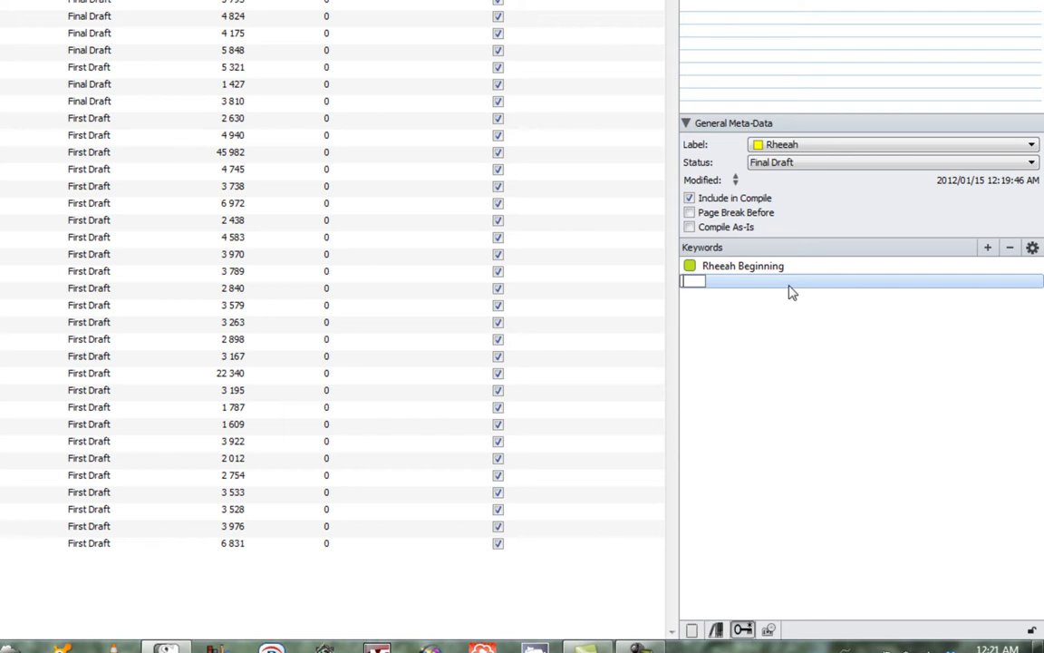
pyautogui.write('Nov')
pyautogui.press('Return')
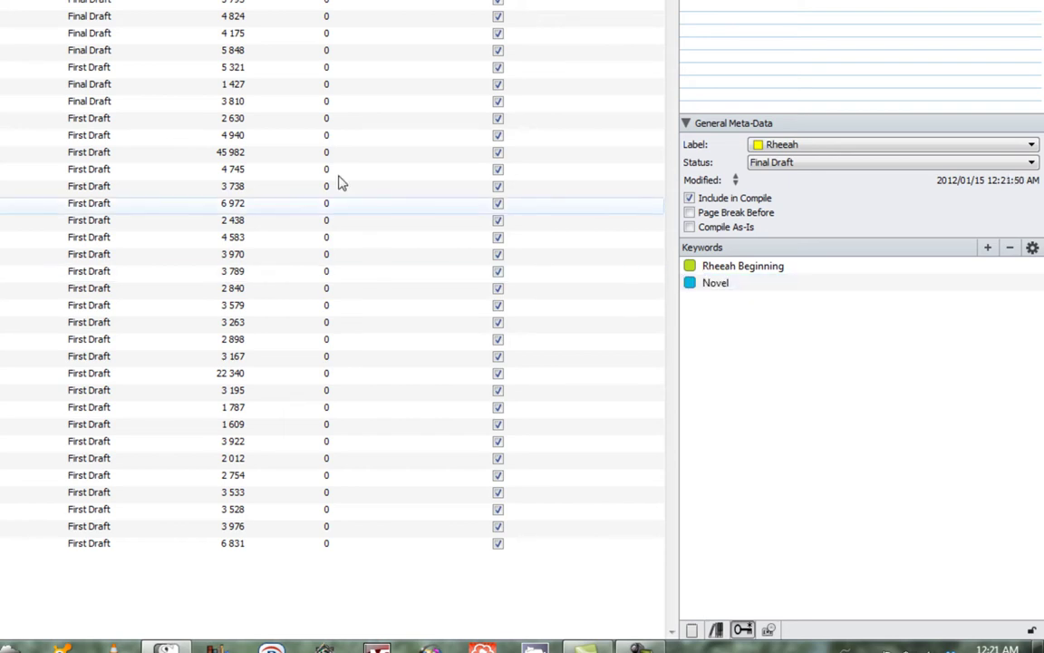
# Add a second new keyword, First Chapter, to the Rheeah document
pyautogui.click(1032, 248)
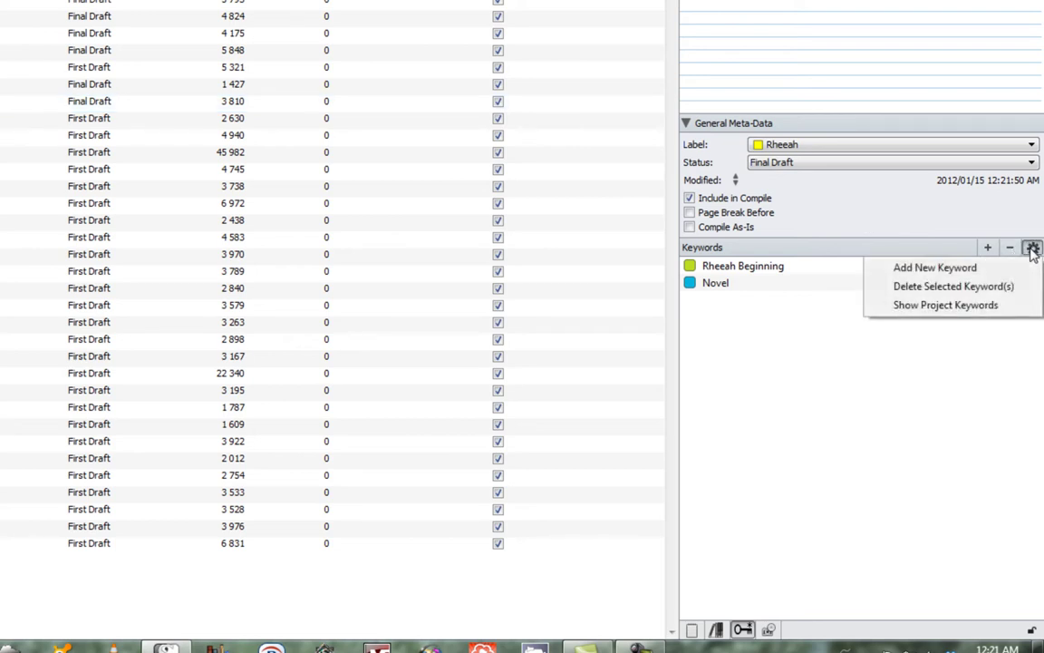
pyautogui.click(943, 270)
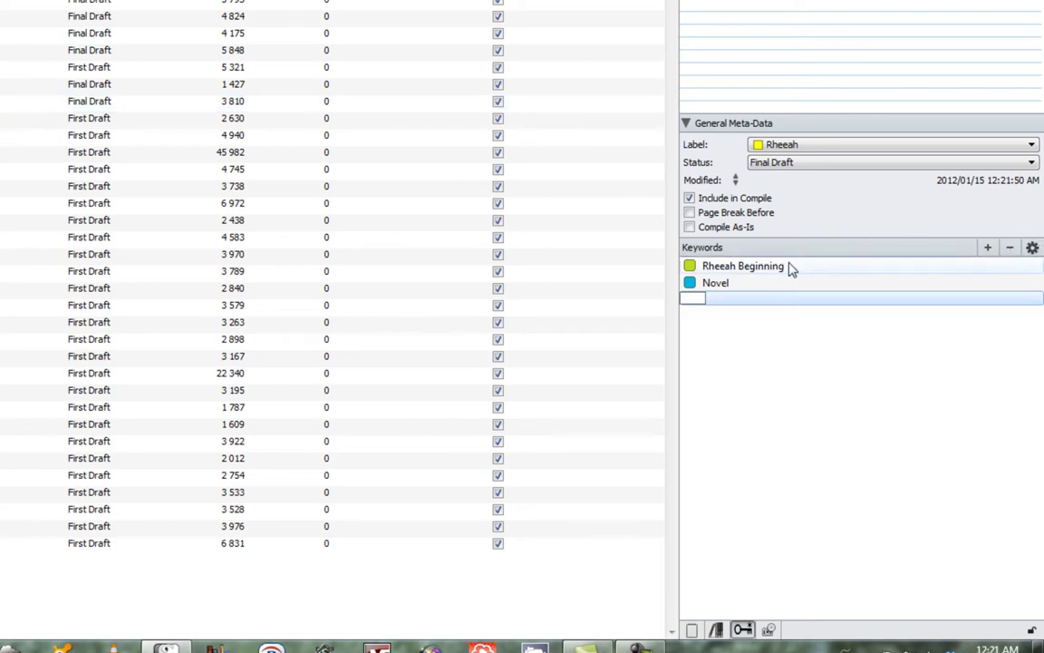
pyautogui.write('First Cha')
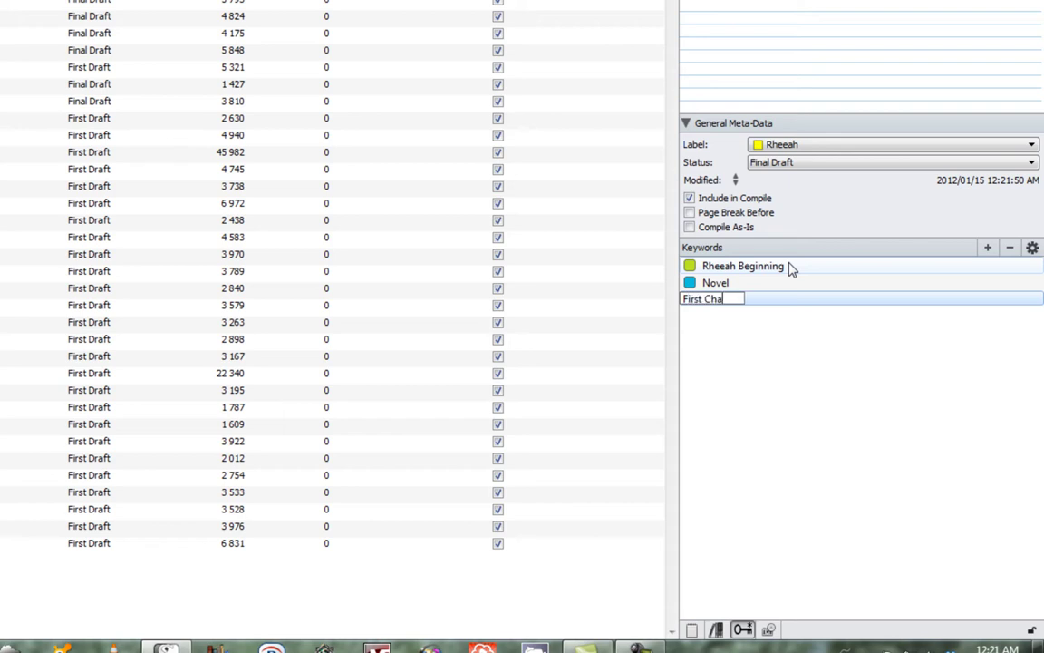
pyautogui.write('peter')
pyautogui.press('Return')
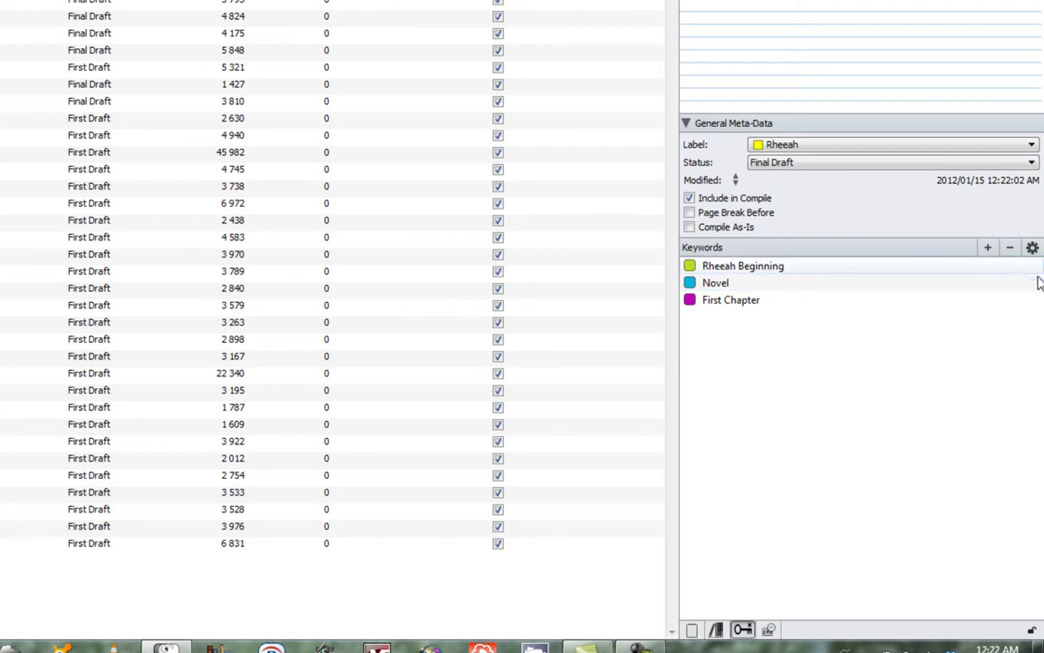
pyautogui.click(1033, 249)
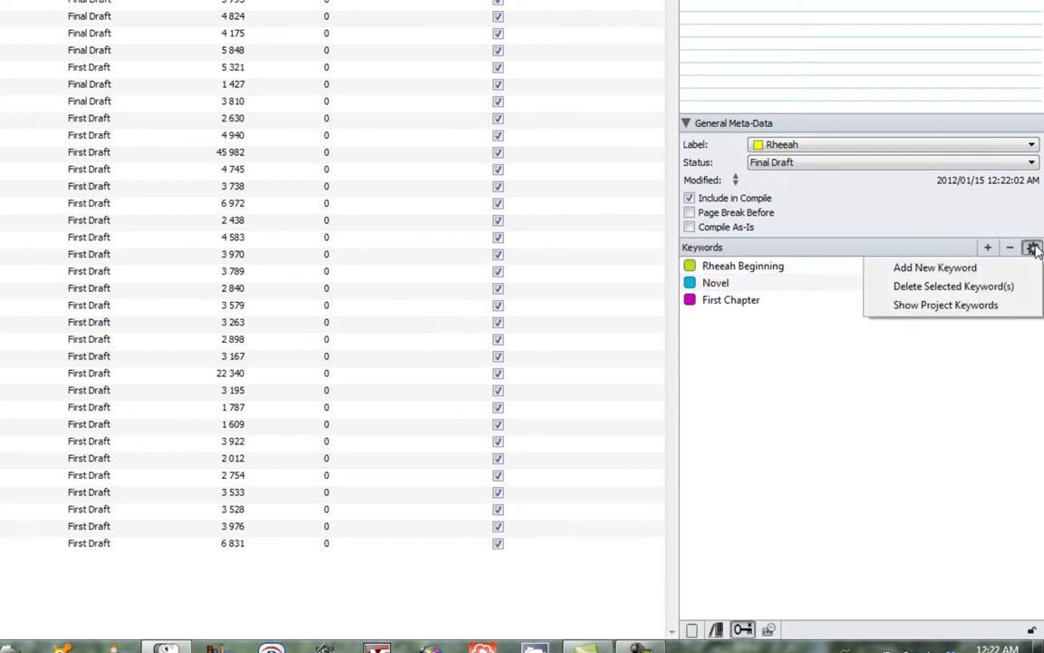
# Open the project keyword list and delete the Untitled-1 keyword under Convent
pyautogui.click(945, 305)
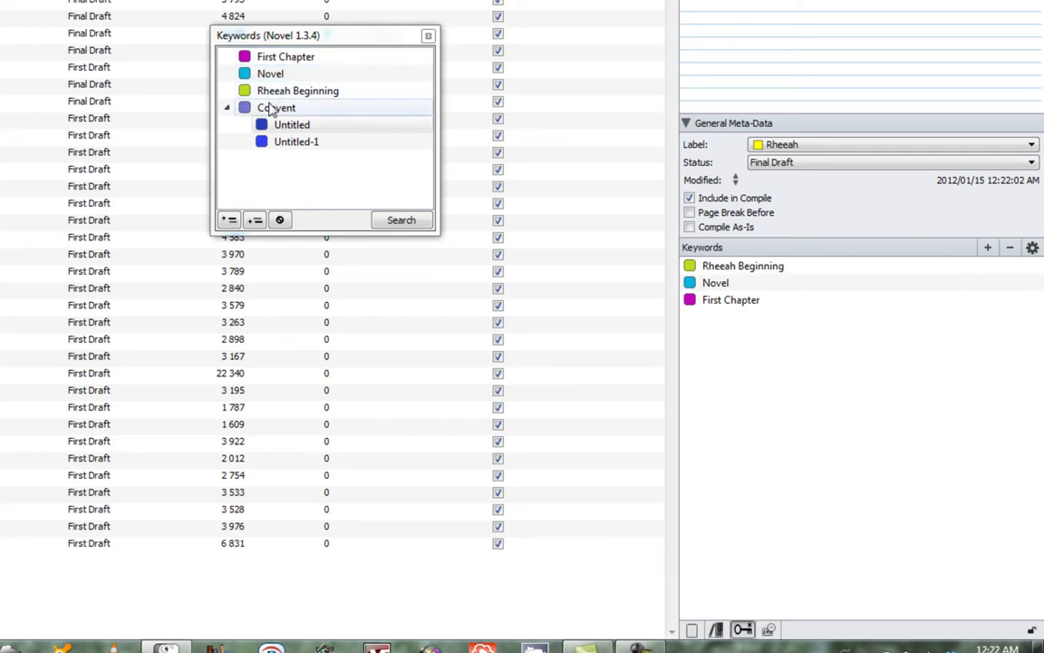
pyautogui.click(293, 145)
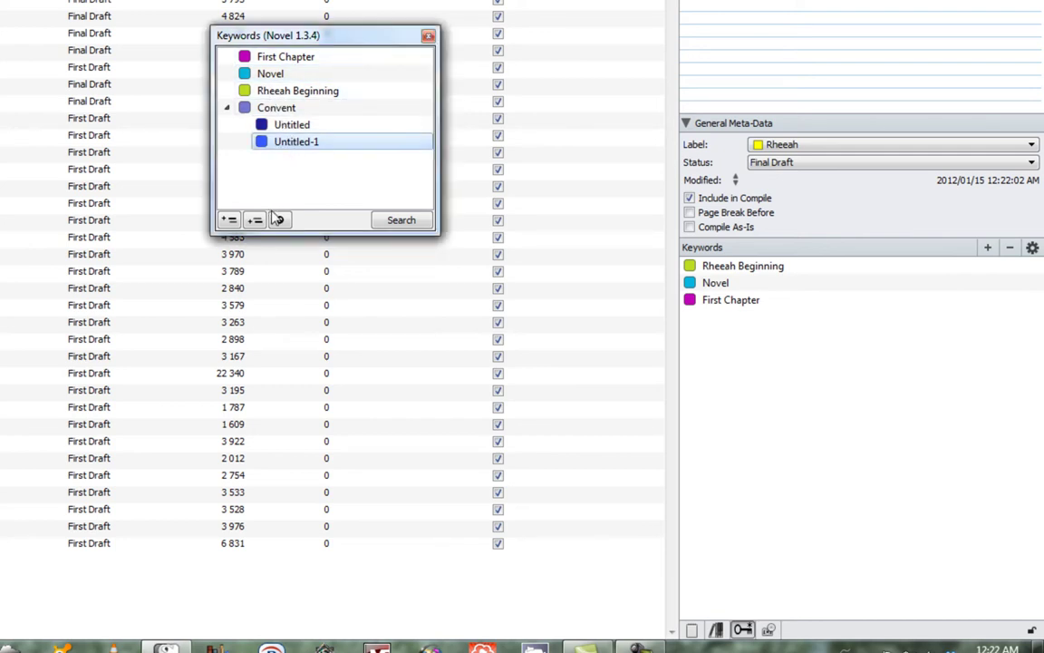
pyautogui.click(280, 220)
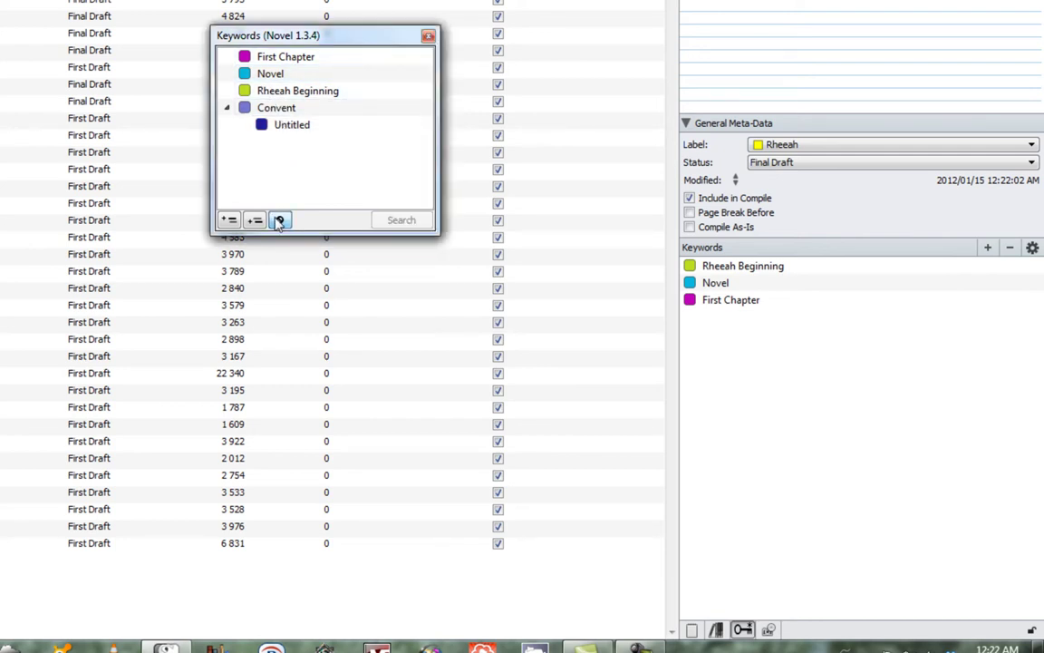
# Add a new project keyword named 'Introduction' after Novel
pyautogui.click(269, 77)
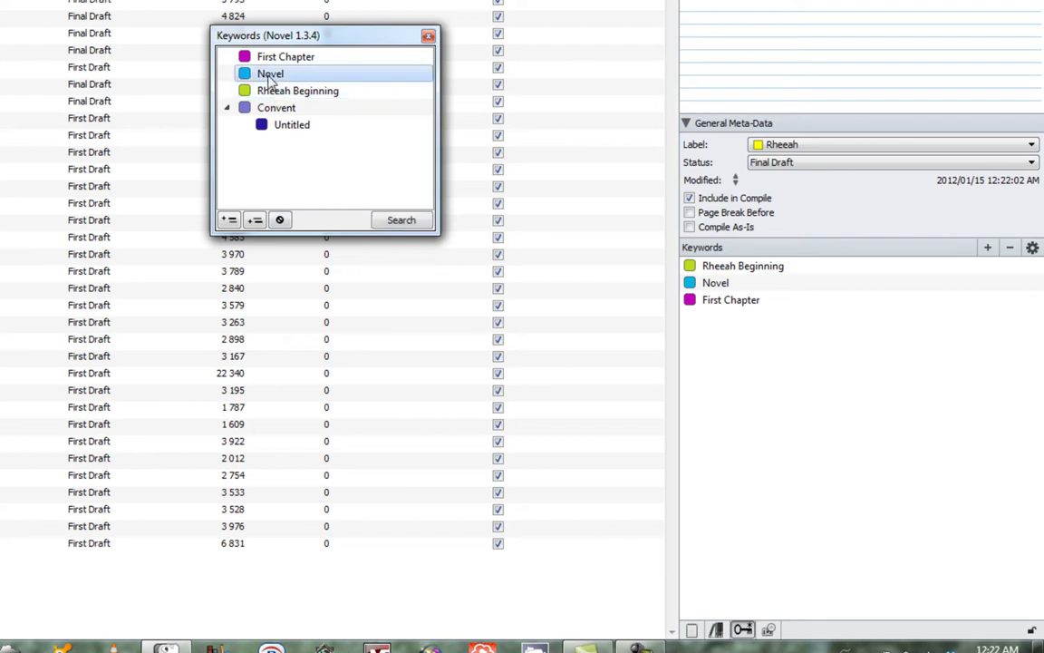
pyautogui.click(229, 219)
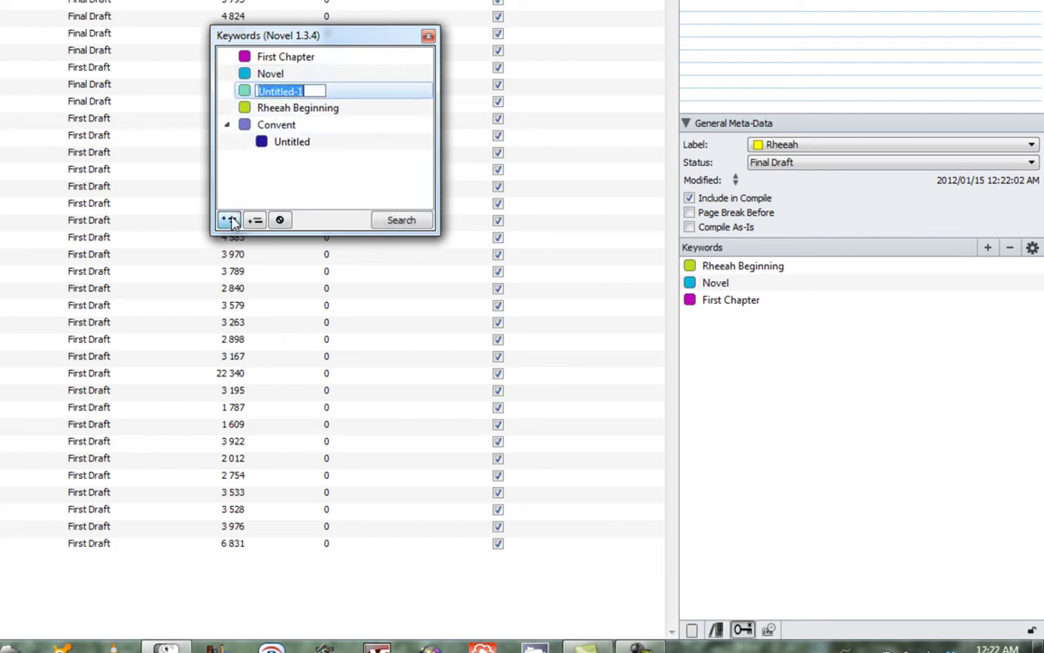
pyautogui.write('I')
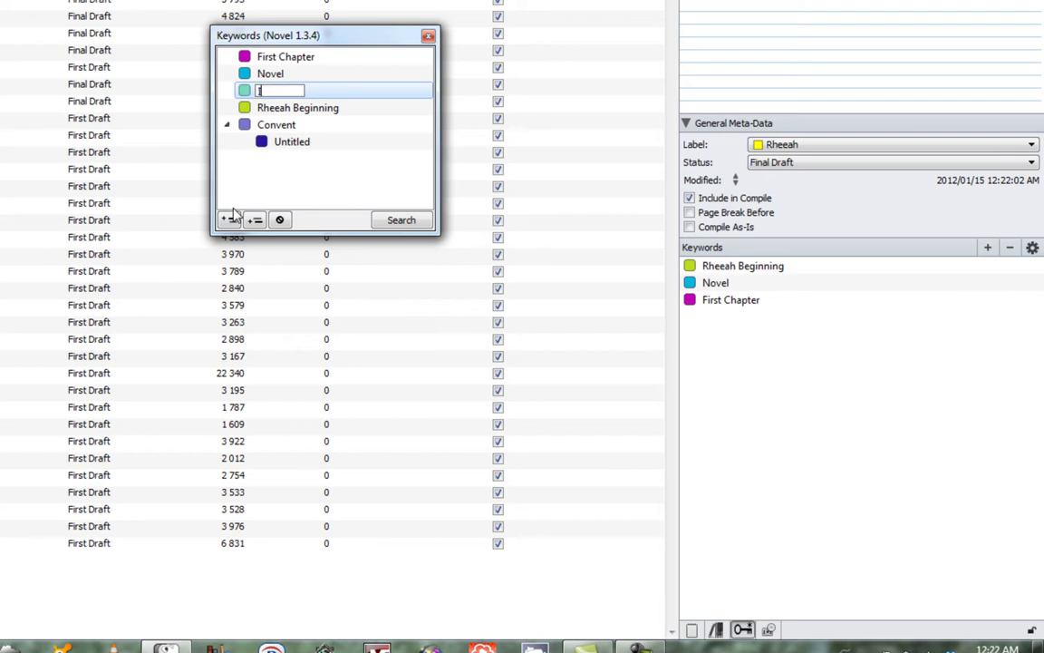
pyautogui.write('ntroduction')
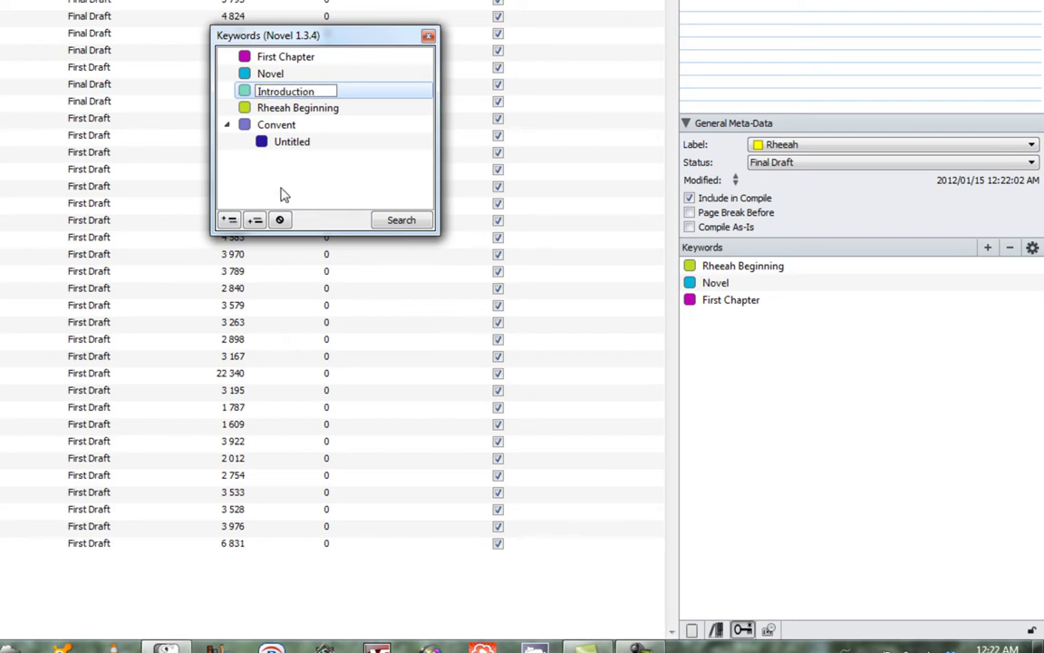
pyautogui.press('Return')
# Add 'Intro Paragraph' as a child keyword under Introduction
pyautogui.click(240, 107)
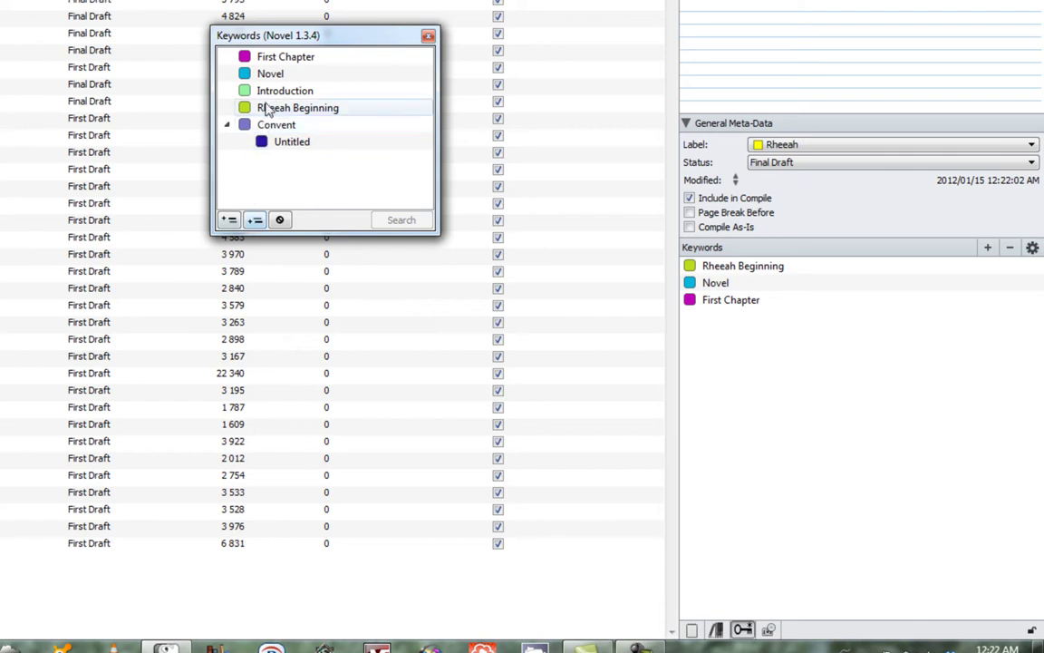
pyautogui.press('Up')
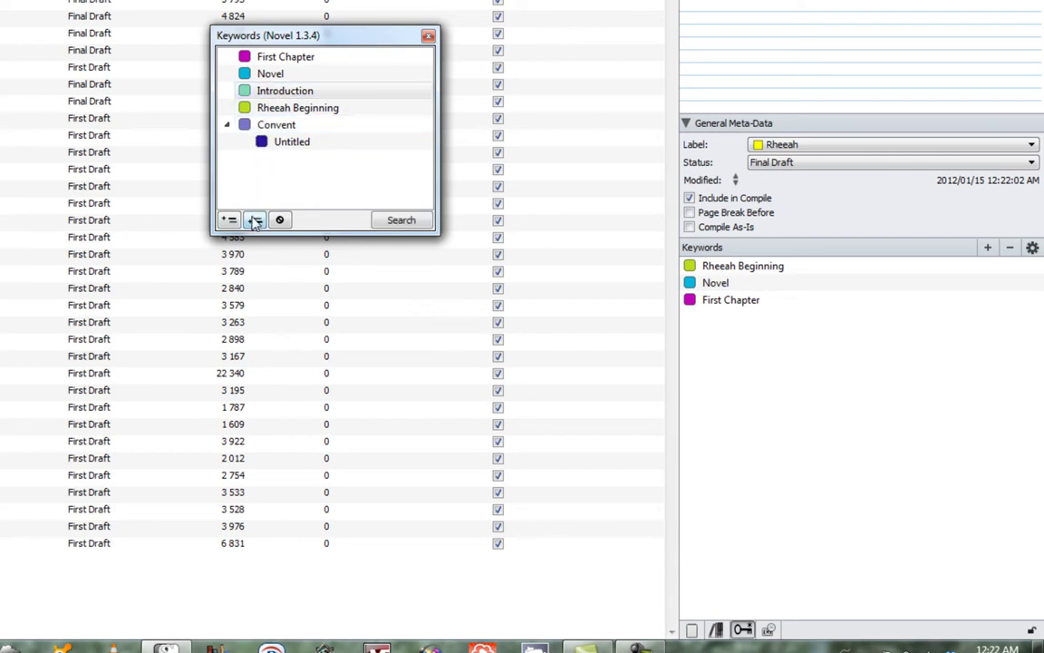
pyautogui.click(254, 219)
pyautogui.write('I')
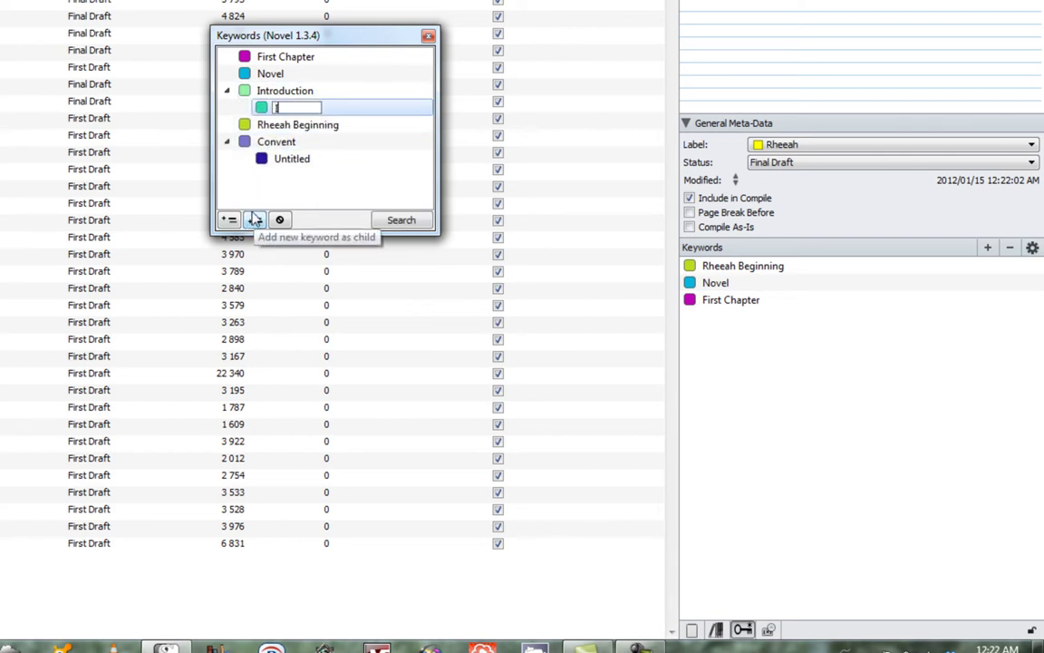
pyautogui.write('ntro Paragraph')
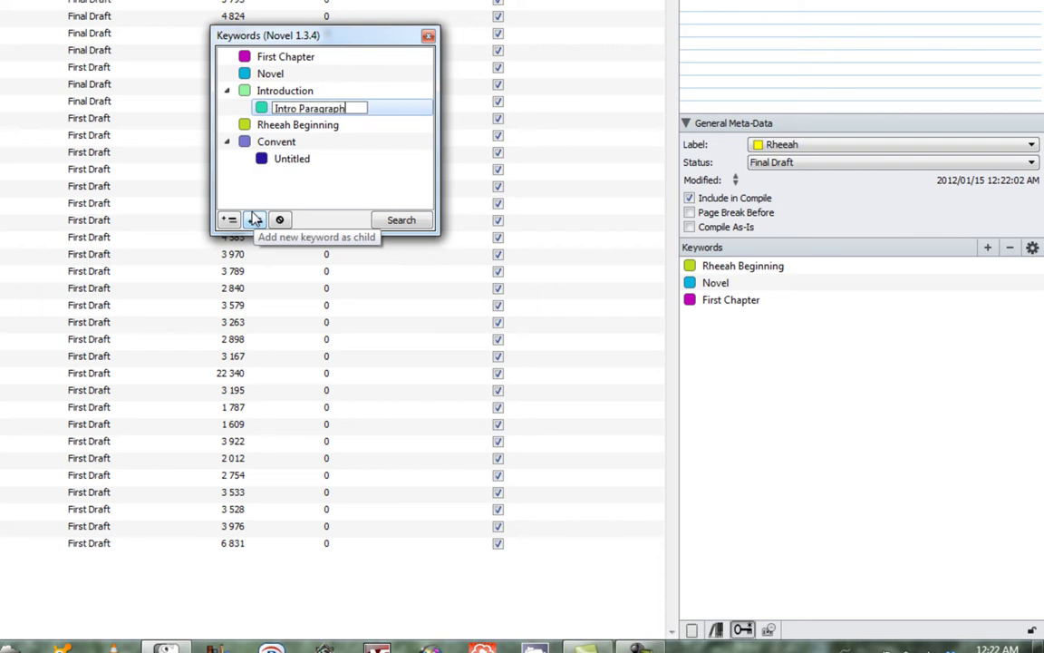
pyautogui.press('Return')
pyautogui.click(368, 192)
# Delete Convent's Untitled keyword and close the project keyword list
pyautogui.click(294, 161)
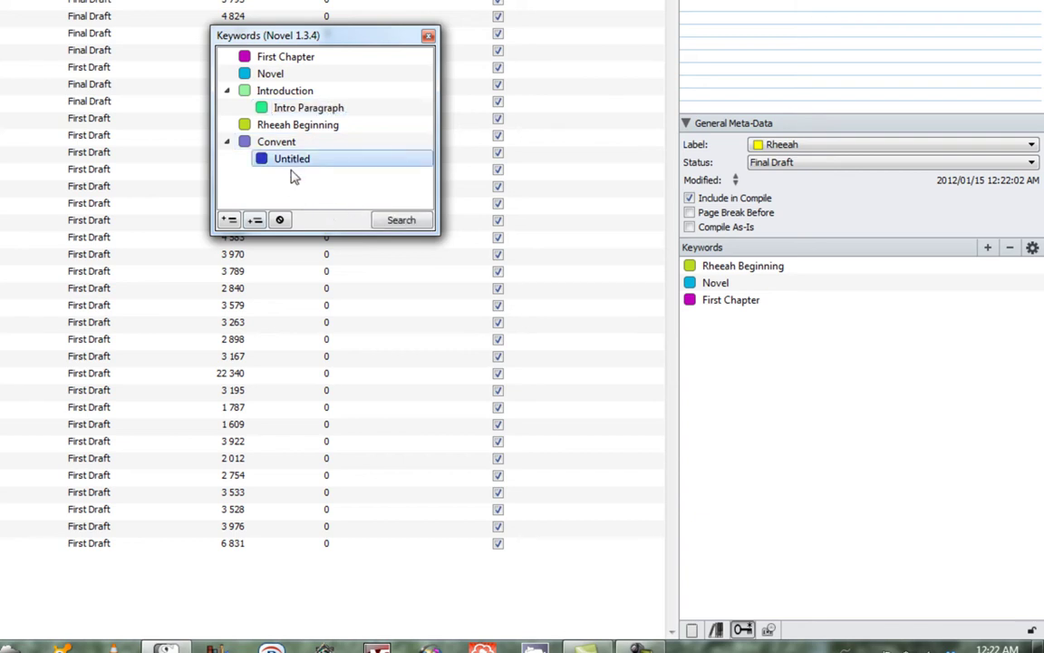
pyautogui.click(280, 220)
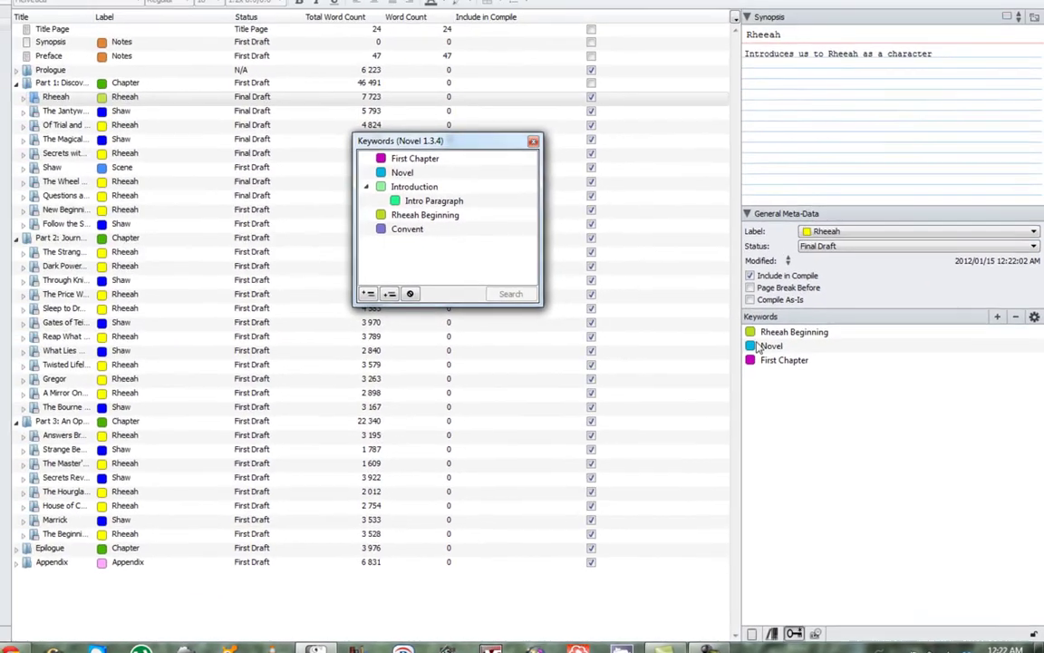
pyautogui.click(428, 36)
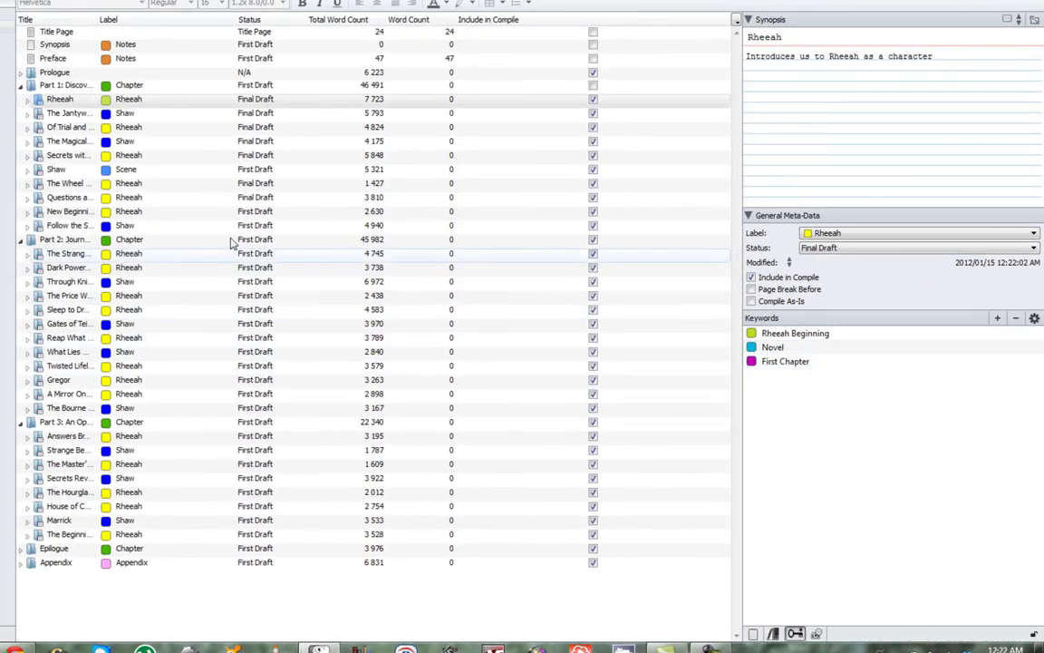
# Add the Novel keyword to The Magical Imp, then review the project keyword list
pyautogui.click(70, 144)
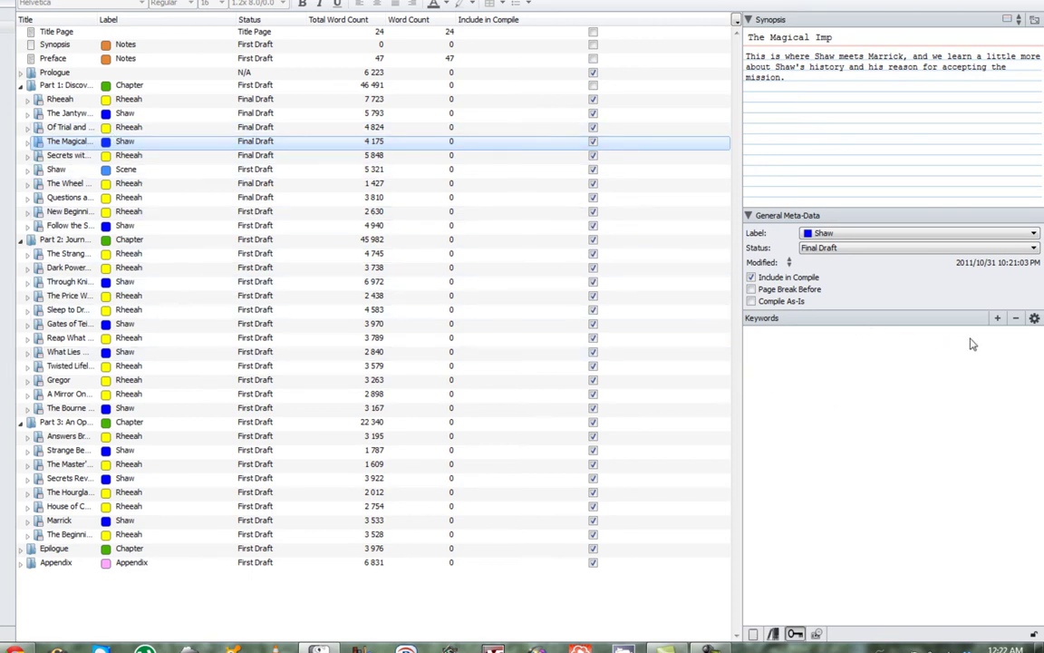
pyautogui.click(997, 317)
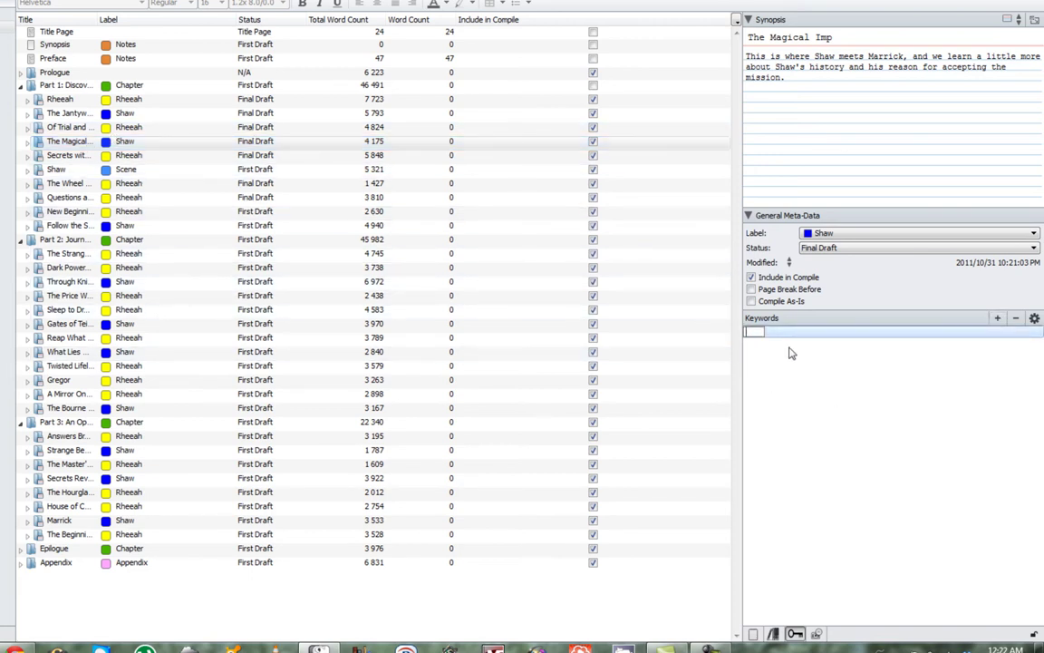
pyautogui.press('Return')
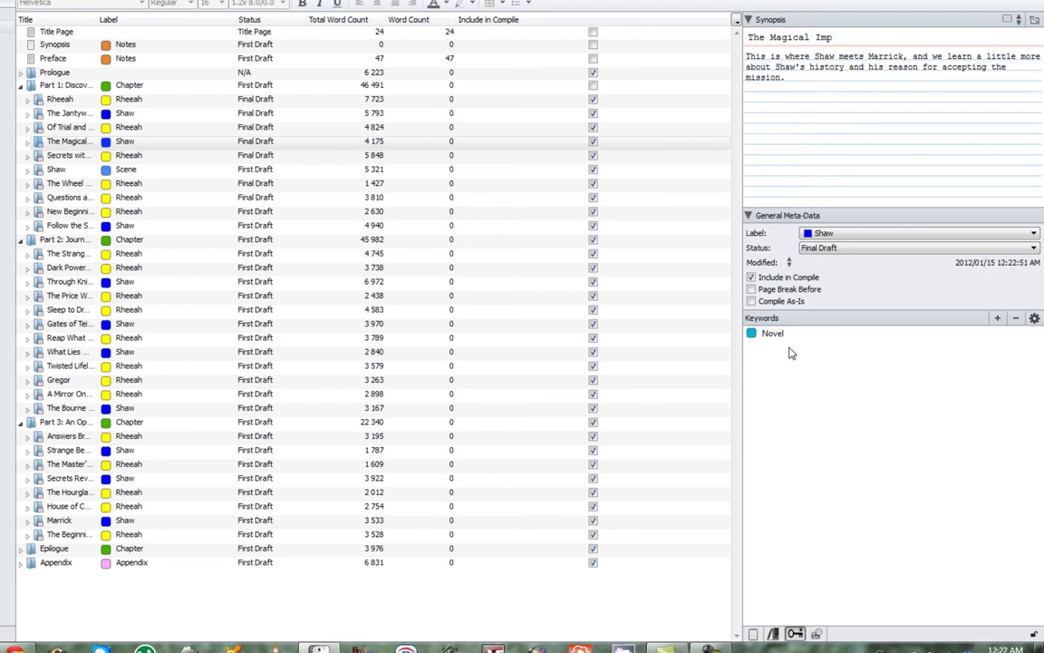
pyautogui.click(1034, 319)
pyautogui.click(872, 430)
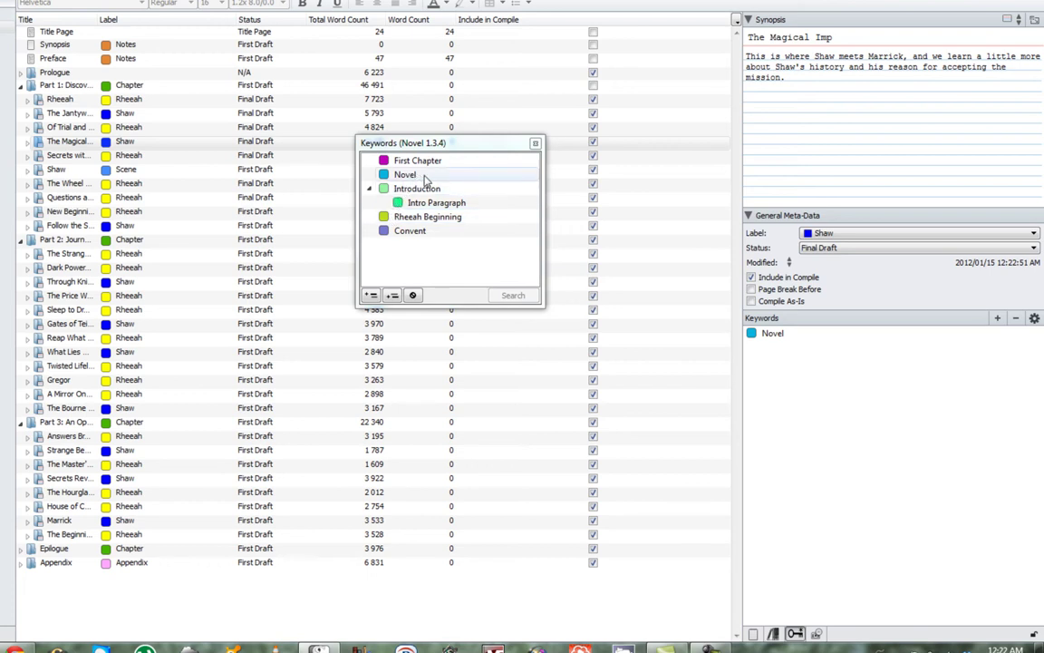
pyautogui.click(534, 143)
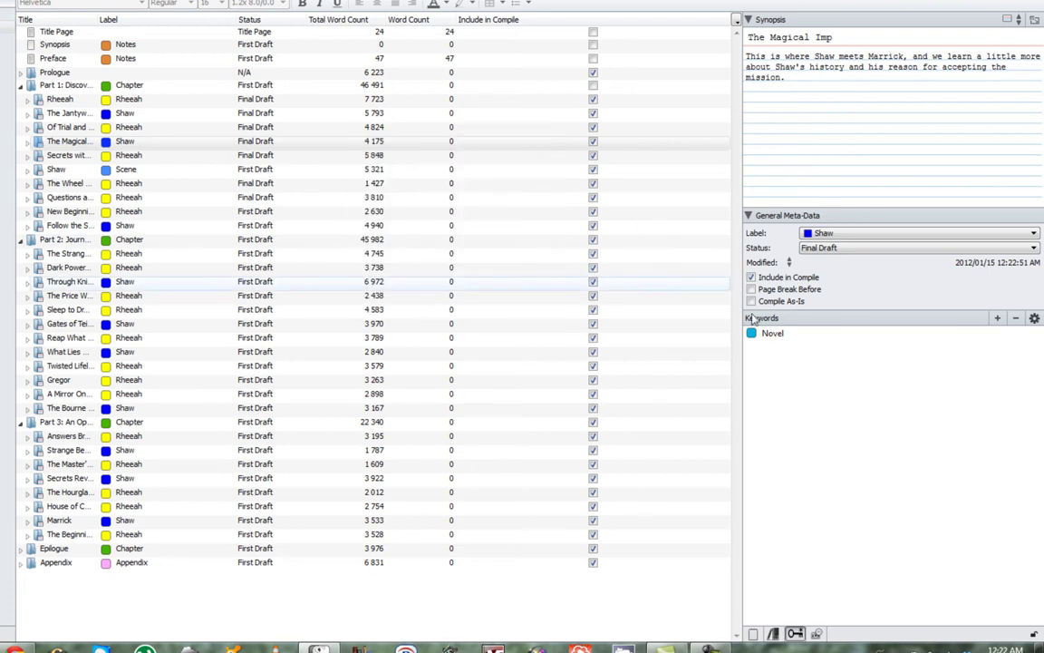
# Select Reap What You Sow and add the keyword 'Novel' in the Keywords pane
pyautogui.click(77, 337)
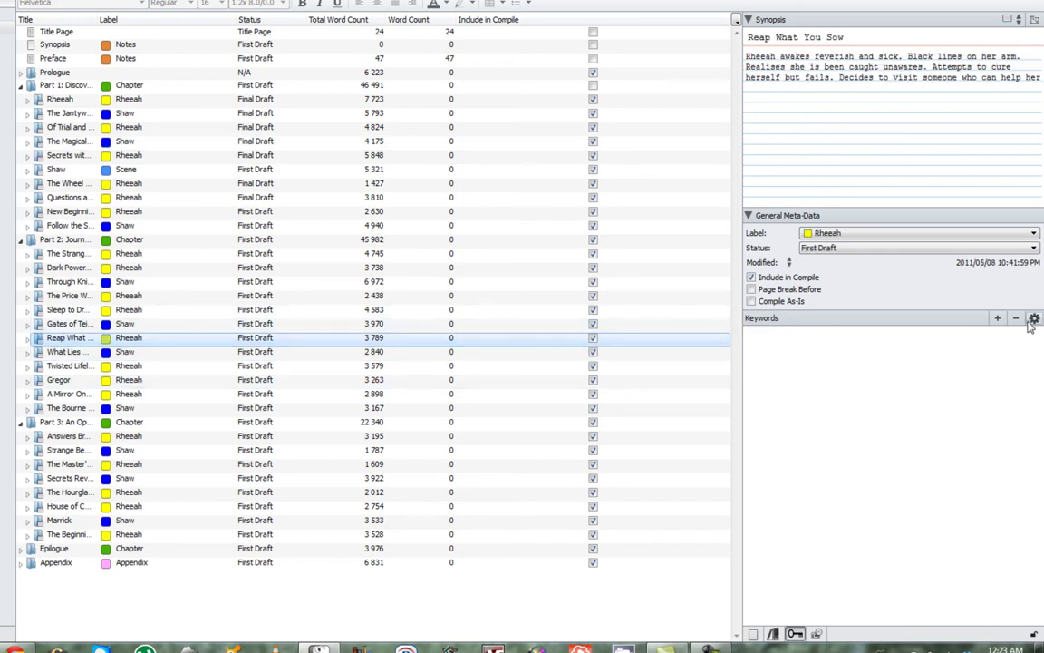
pyautogui.click(997, 318)
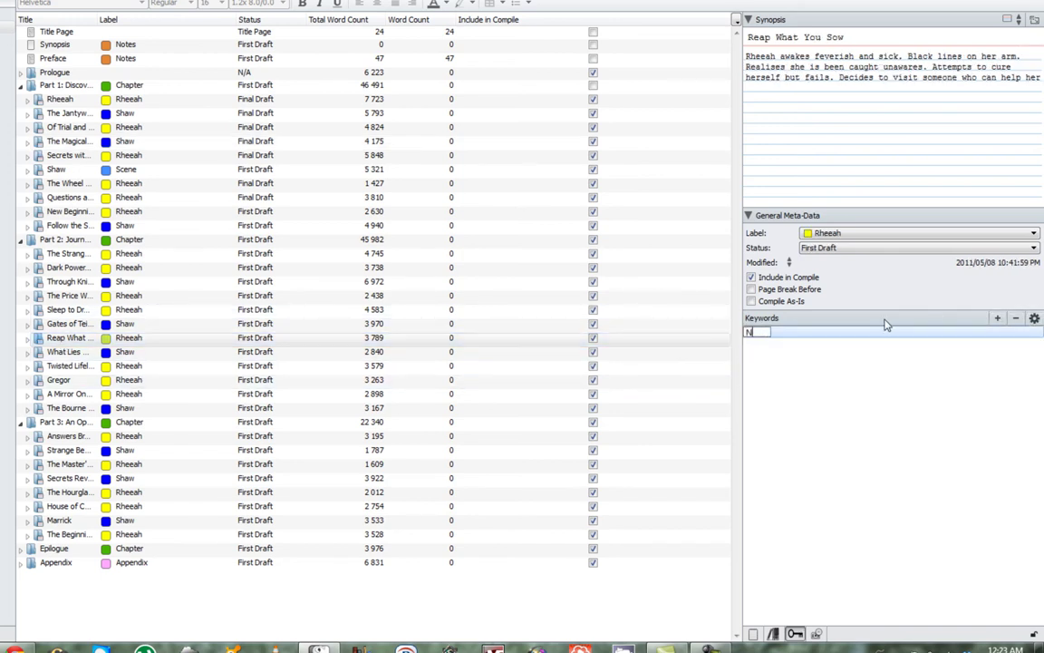
pyautogui.write('Novel')
pyautogui.press('Return')
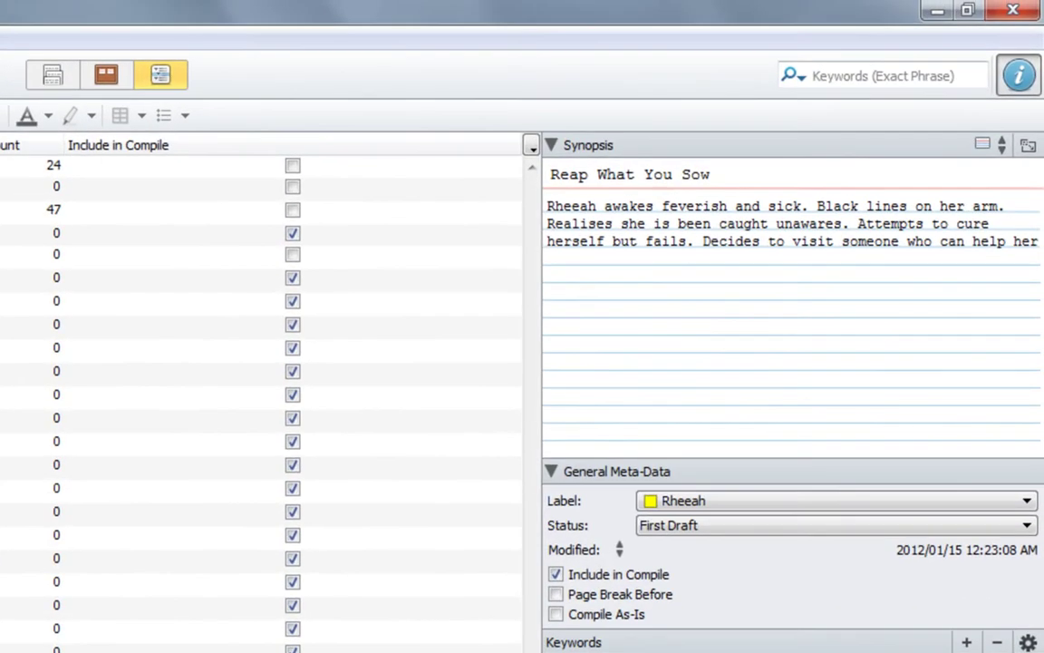
# Check the search scope and run a keyword search for 'novel'
pyautogui.click(801, 78)
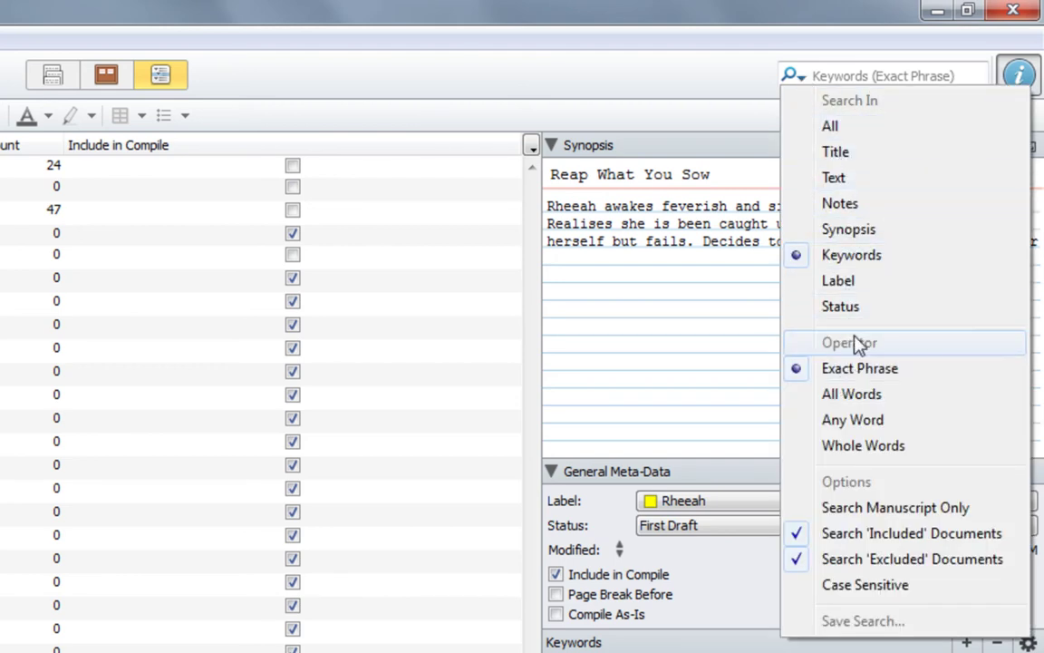
pyautogui.click(864, 259)
pyautogui.click(832, 80)
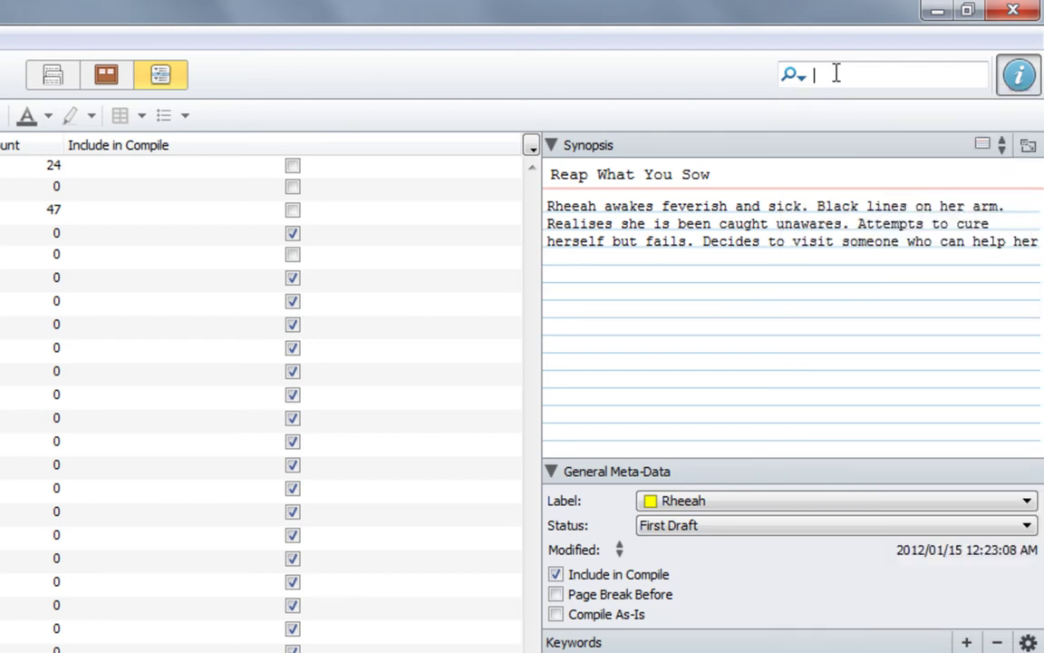
pyautogui.write('novel')
pyautogui.press('Return')
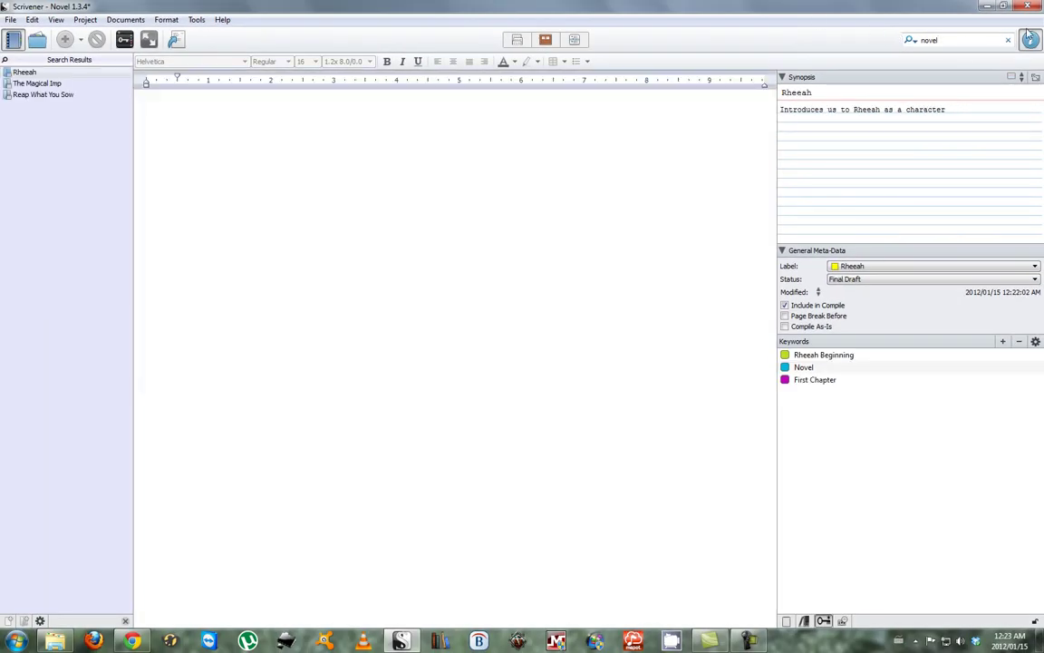
# Search for 'rheeah beginning' to list the four documents carrying it
pyautogui.click(56, 75)
pyautogui.press('Escape')
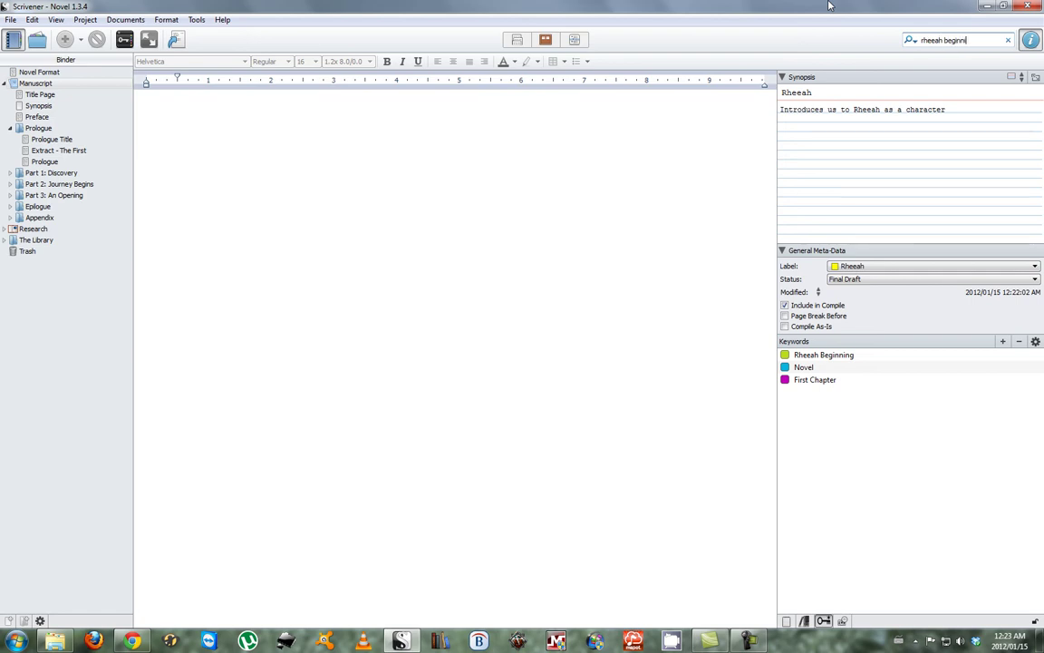
pyautogui.press('Return')
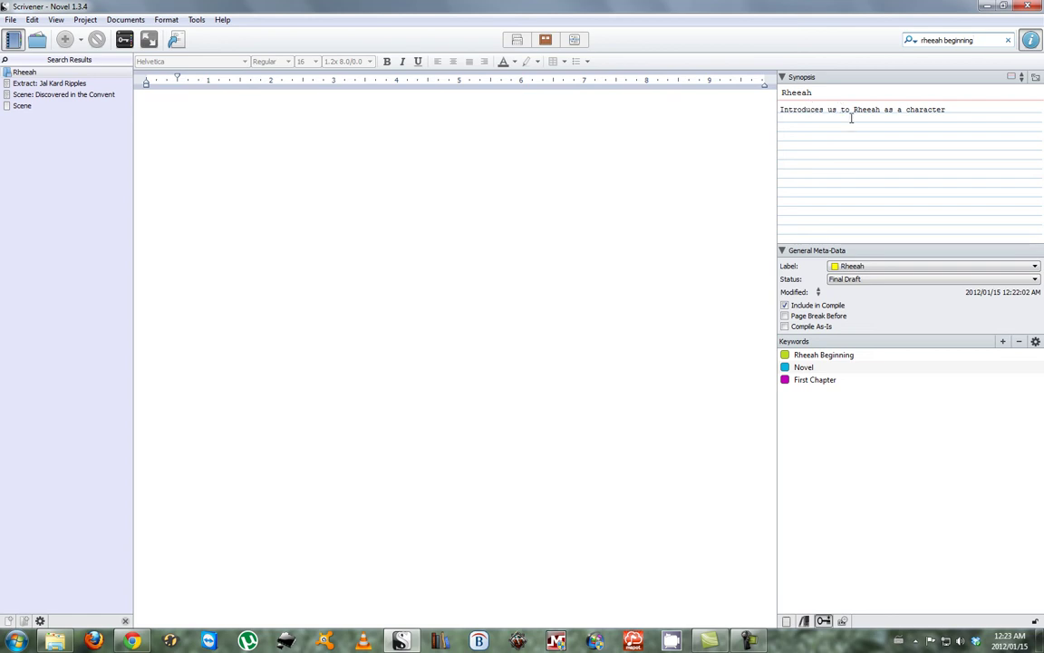
# Rename the Rheeah document's Novel keyword to 'Novel 1' in the inspector
pyautogui.click(806, 368)
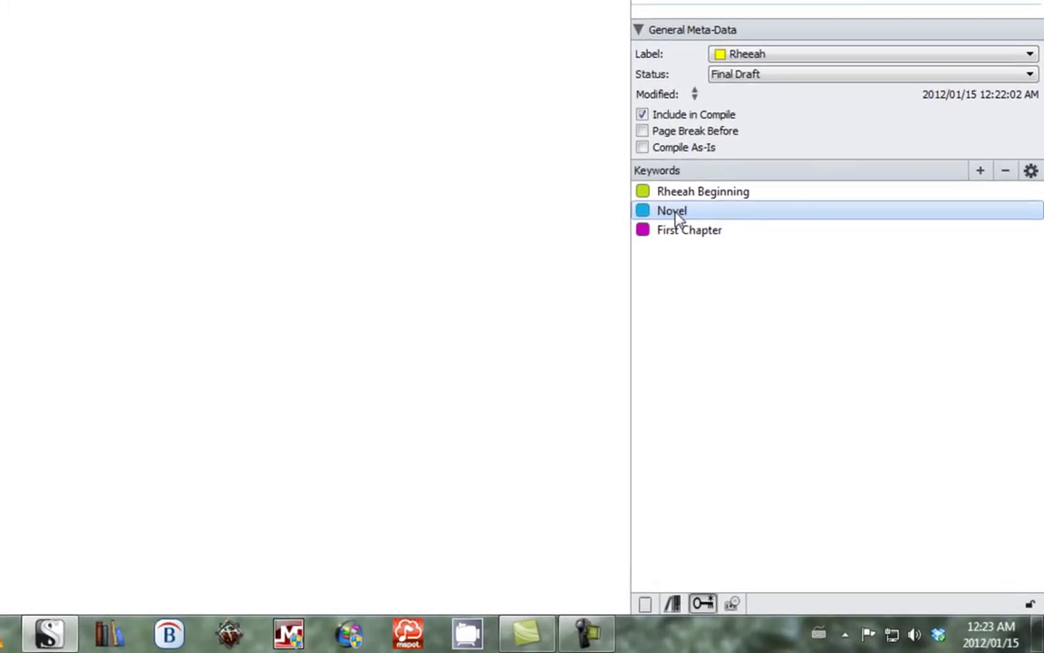
pyautogui.doubleClick(675, 211)
pyautogui.click(702, 212)
pyautogui.write('1')
pyautogui.press('Return')
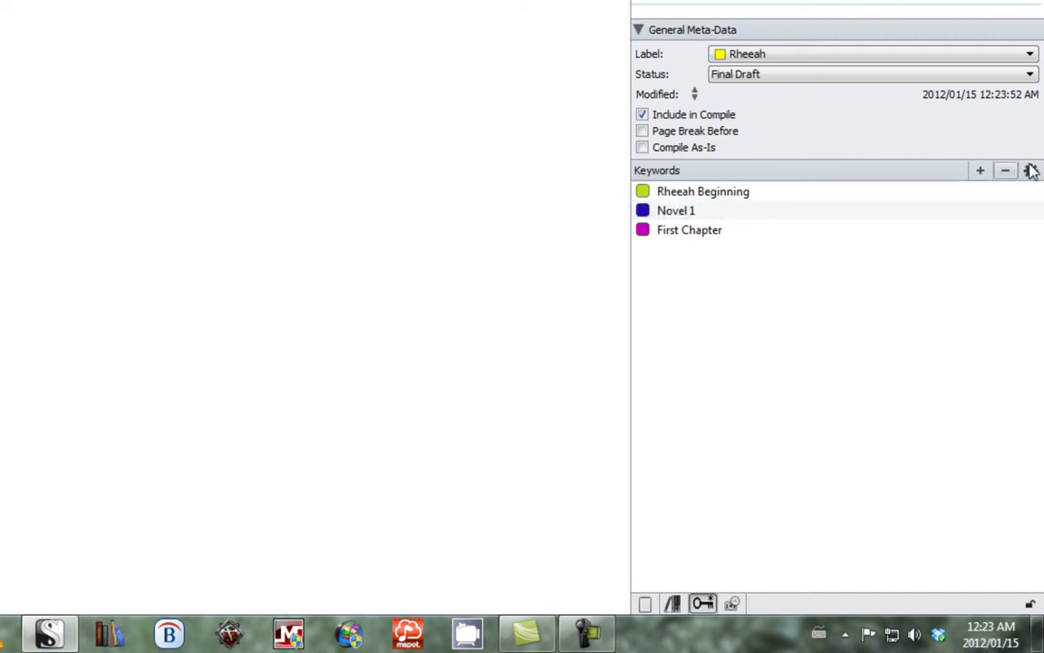
# In Project Keywords, rename Novel to 'Novel 2' and apply it to existing documents
pyautogui.click(1032, 228)
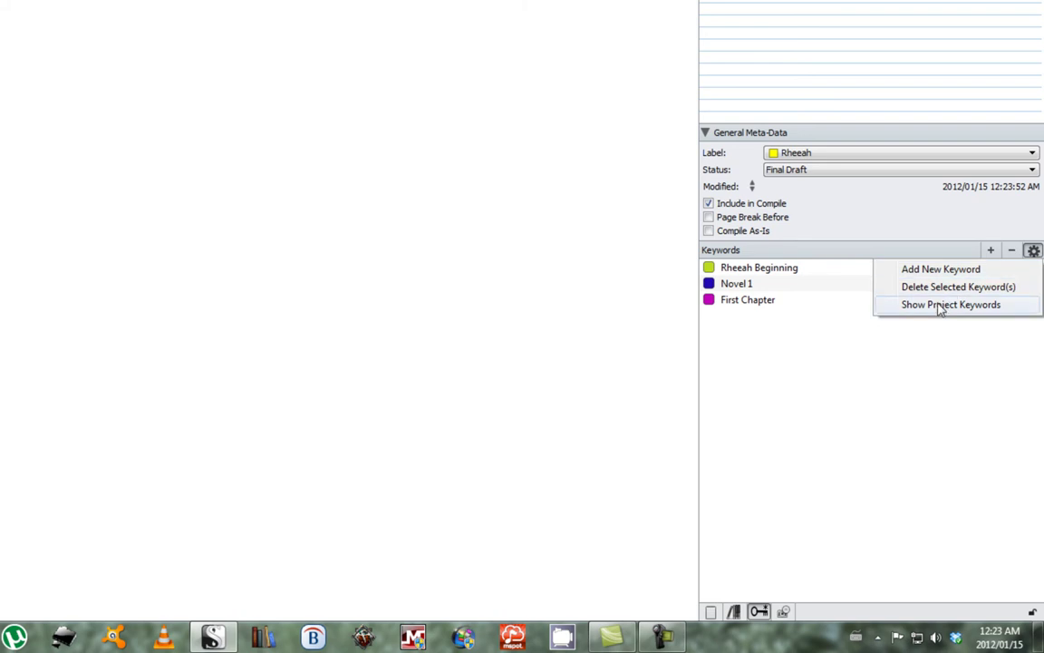
pyautogui.click(940, 305)
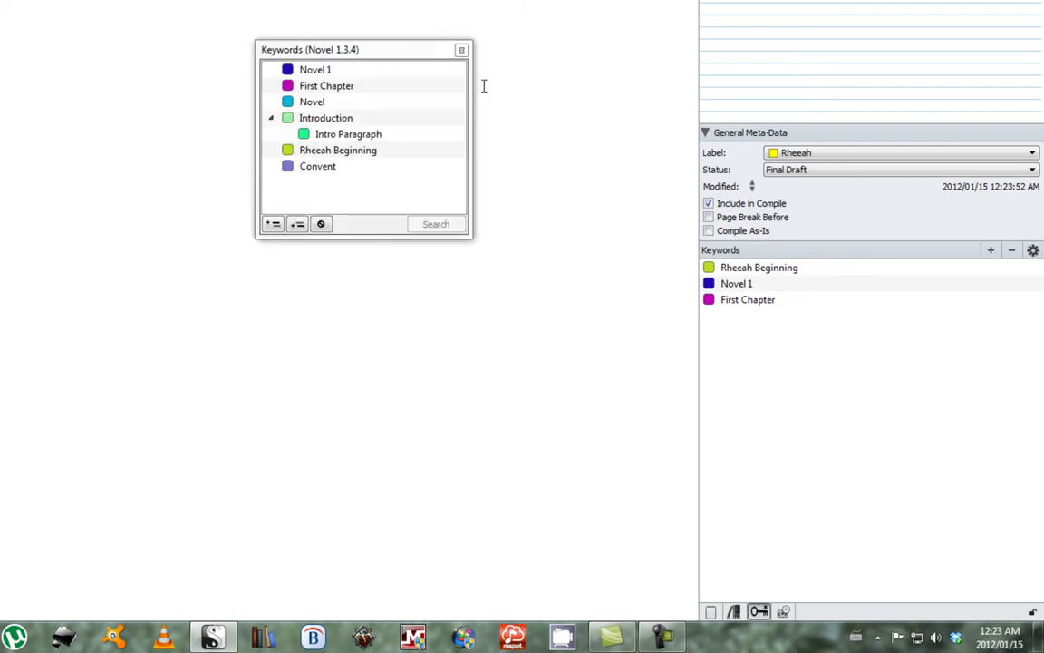
pyautogui.click(325, 104)
pyautogui.click(328, 102)
pyautogui.write('2')
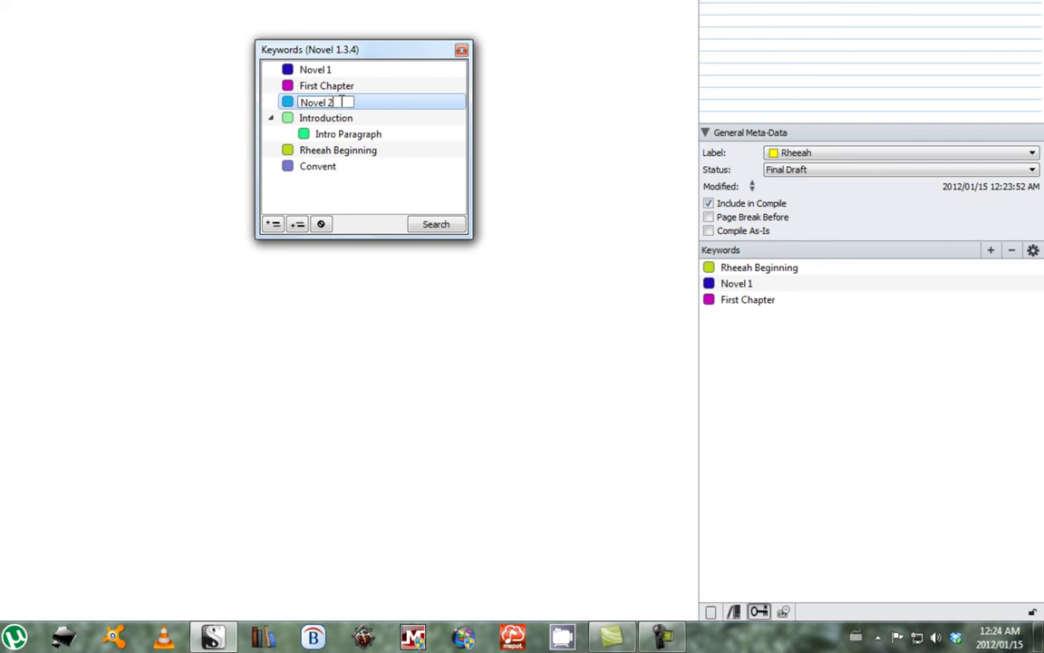
pyautogui.press('Return')
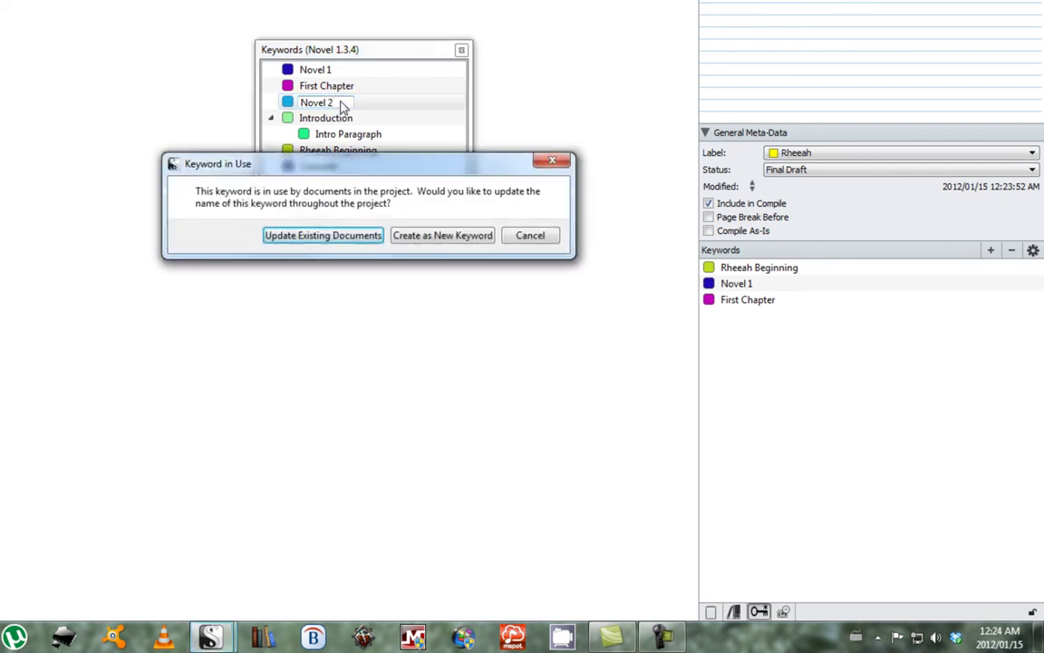
pyautogui.click(293, 236)
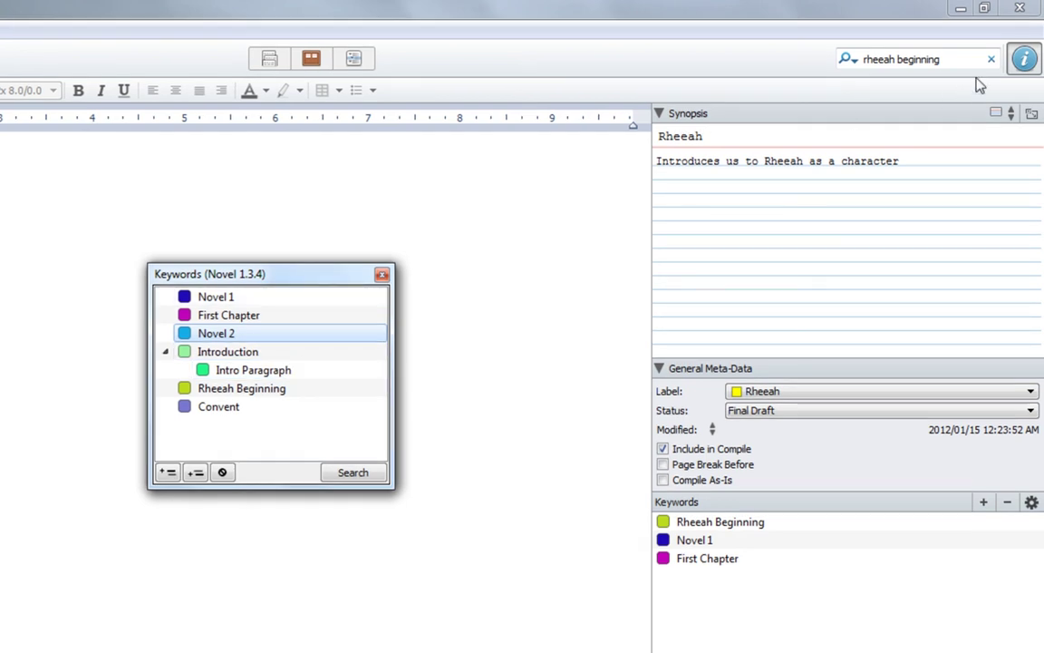
# Search for 'novel 2' to list The Magical Imp and Reap What You Sow, then close the Keywords window
pyautogui.moveTo(948, 58); pyautogui.dragTo(849, 60)
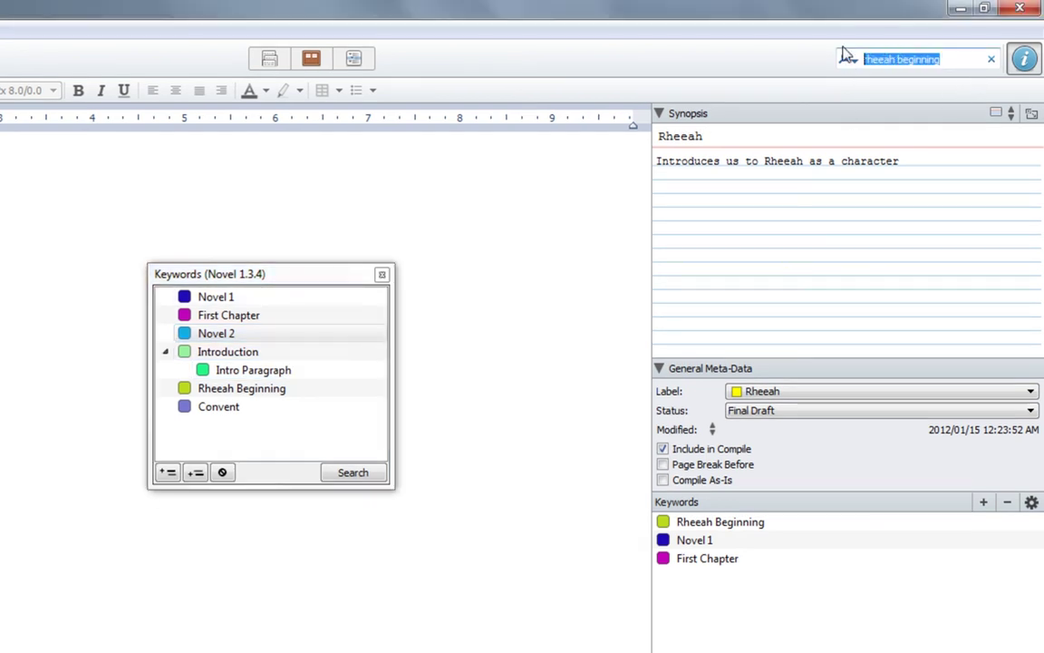
pyautogui.write('novel 2')
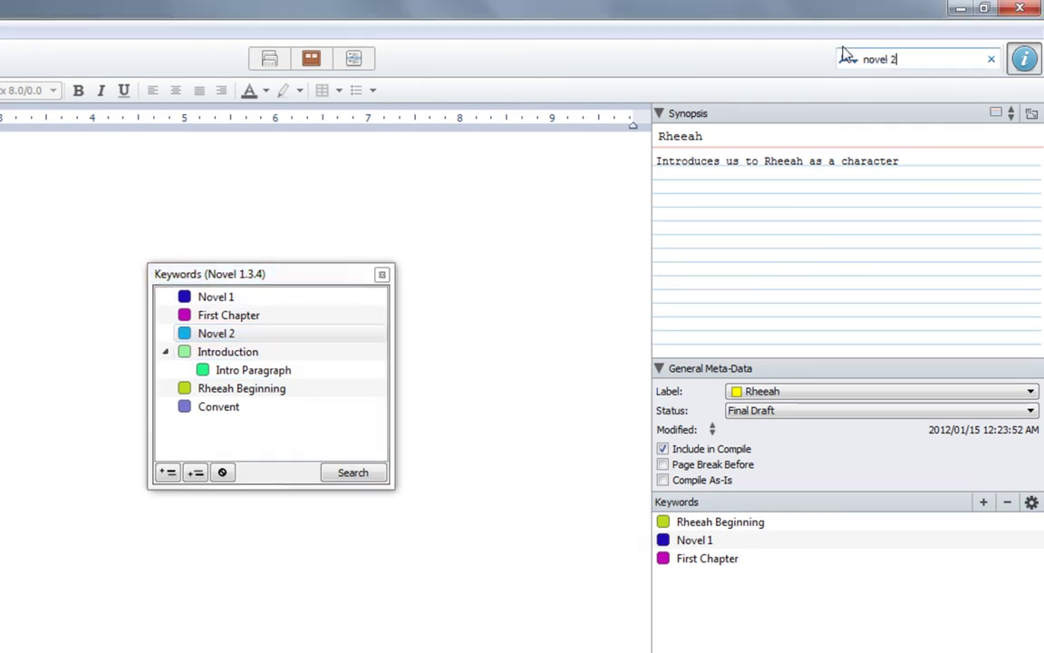
pyautogui.press('Return')
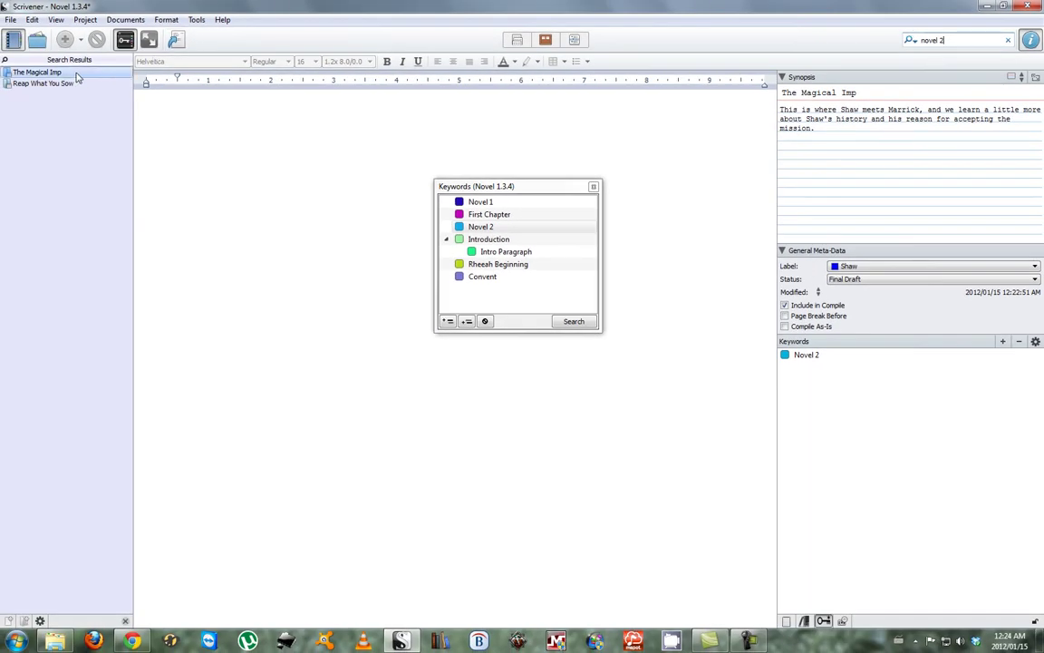
pyautogui.moveTo(80, 88)
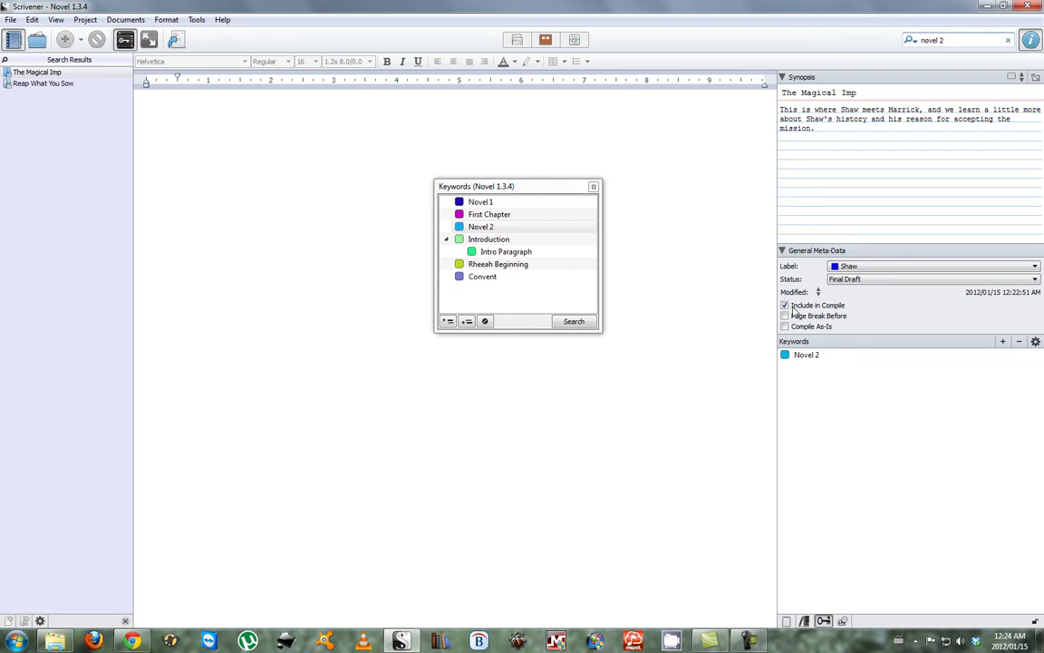
pyautogui.click(594, 187)
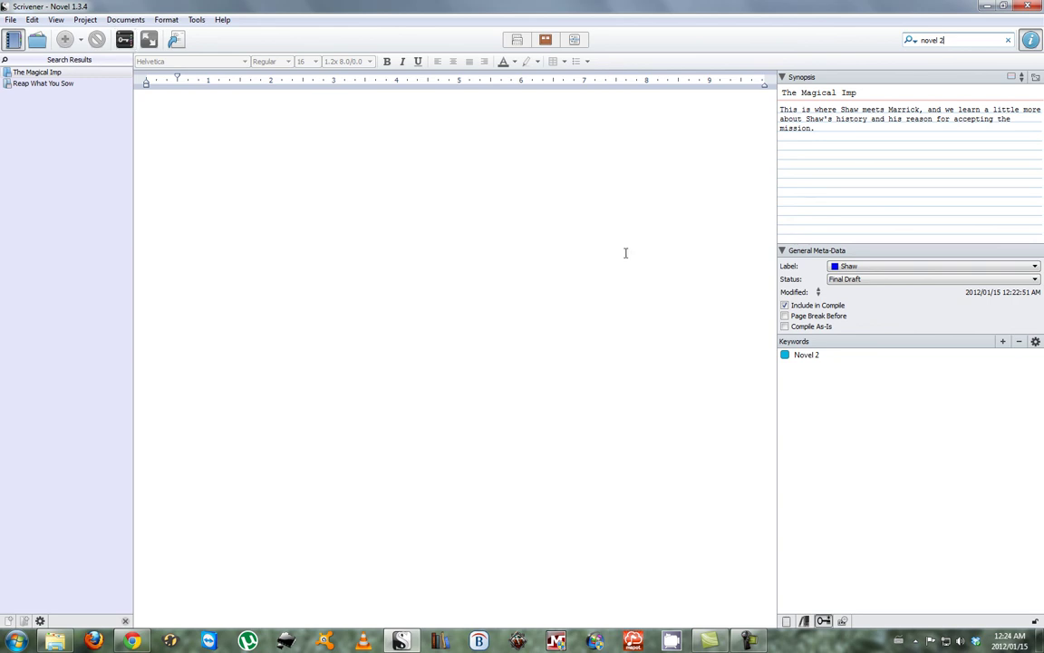